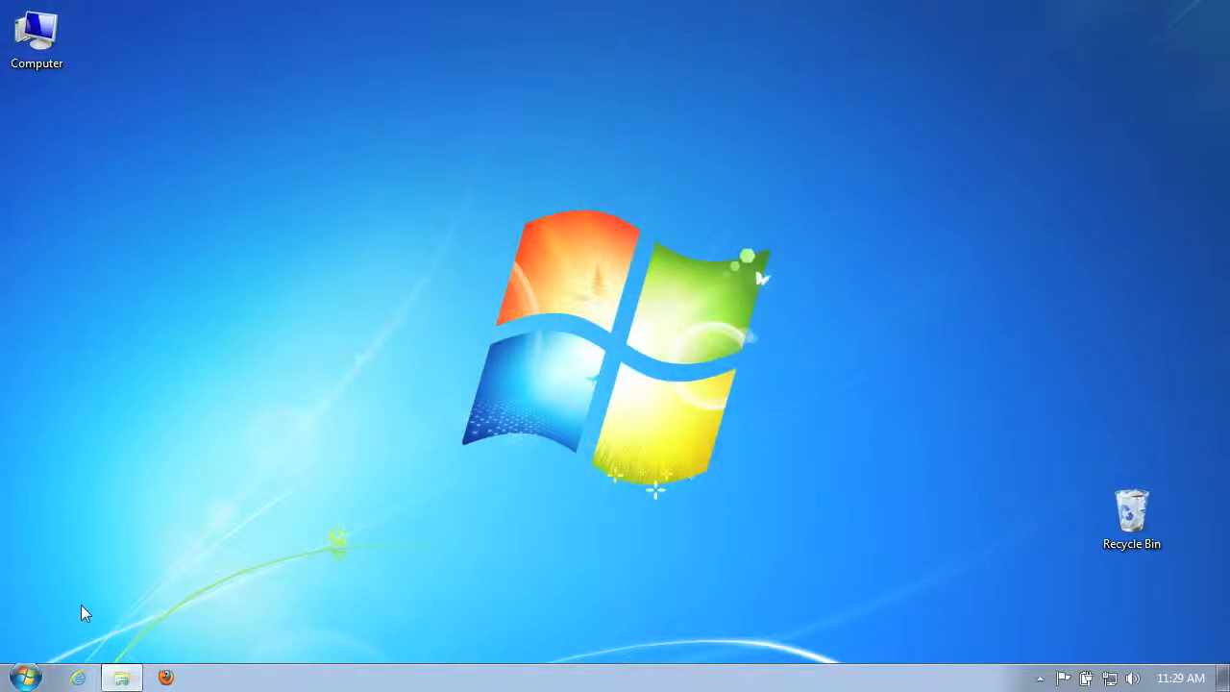
Launch GUI for MED-FOES from the installed programs and resize and reposition its window so it fits fully on the desktop.
key("super")
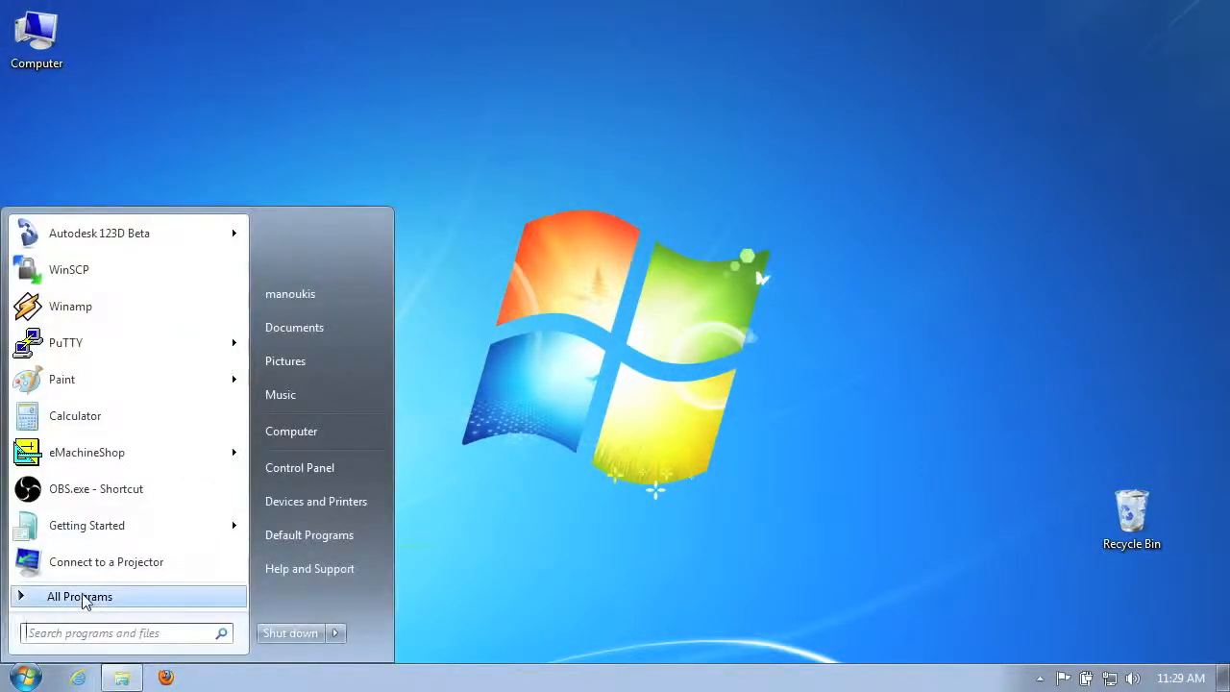
left_click(81, 597)
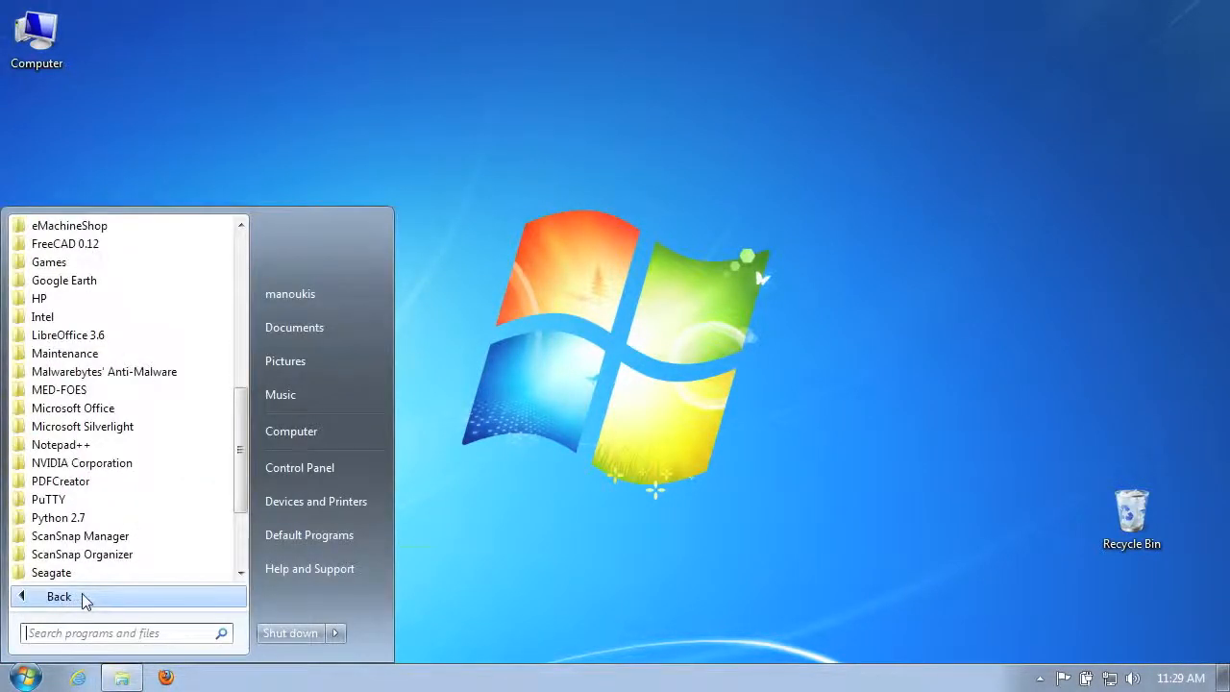
left_click(104, 392)
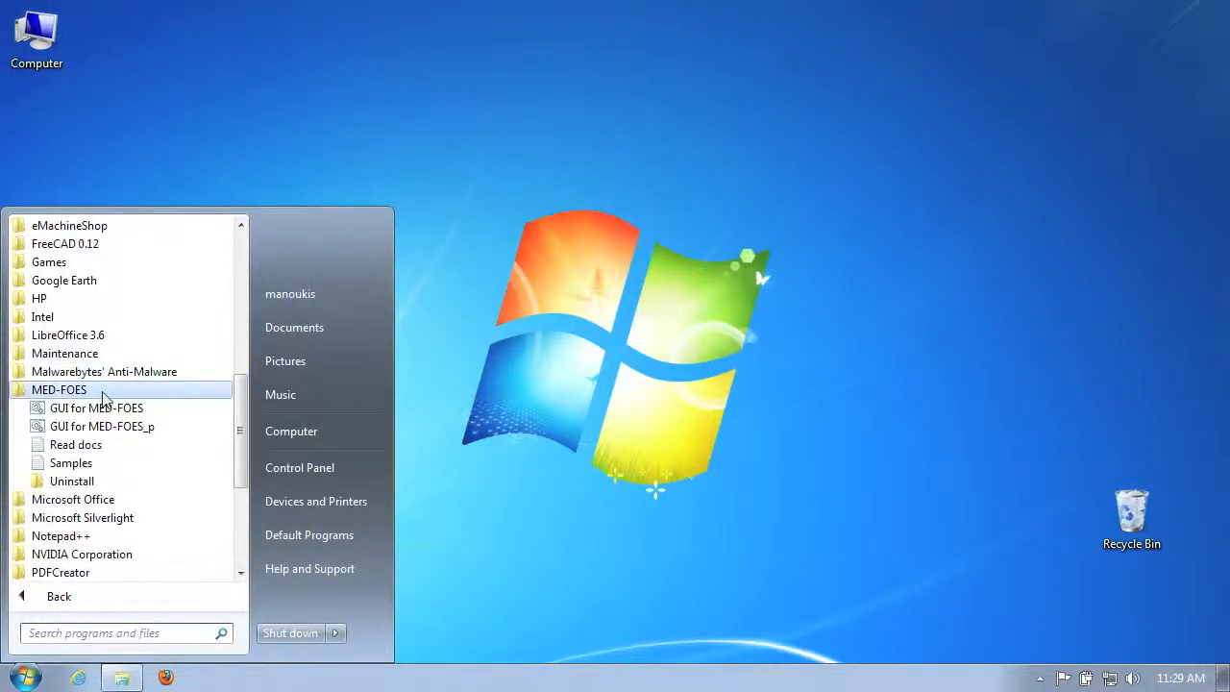
left_click(157, 413)
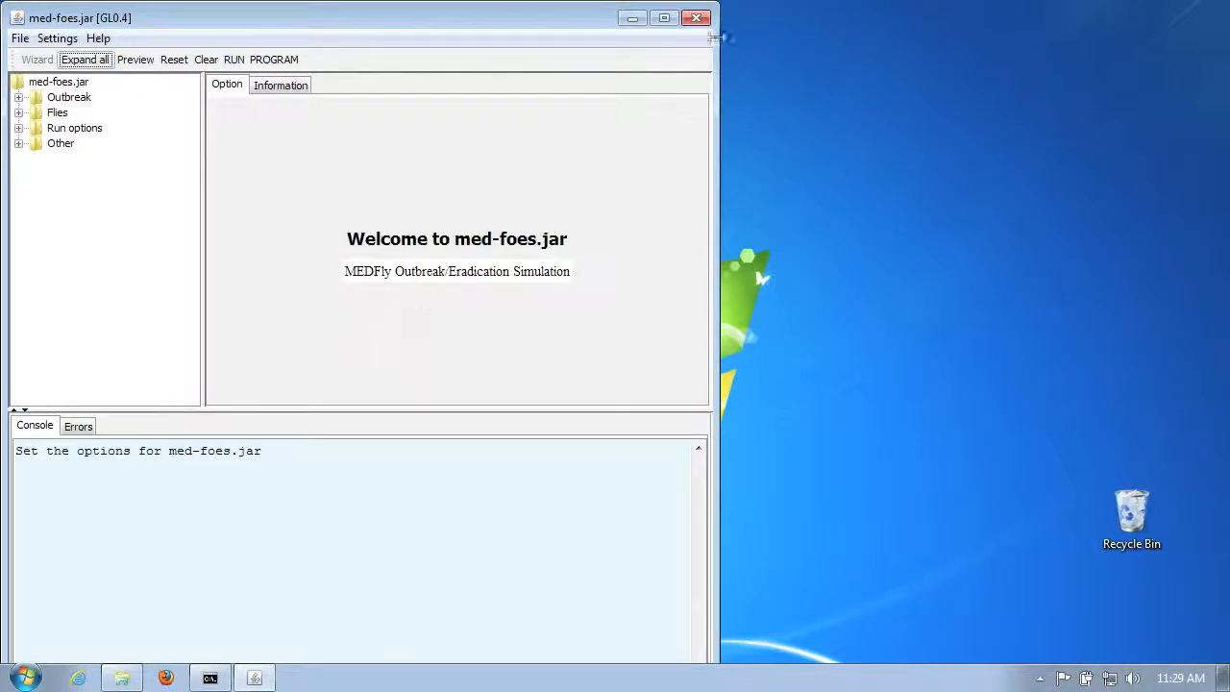
left_click_drag(716, 6, 673, 80)
left_click_drag(509, 99, 641, 36)
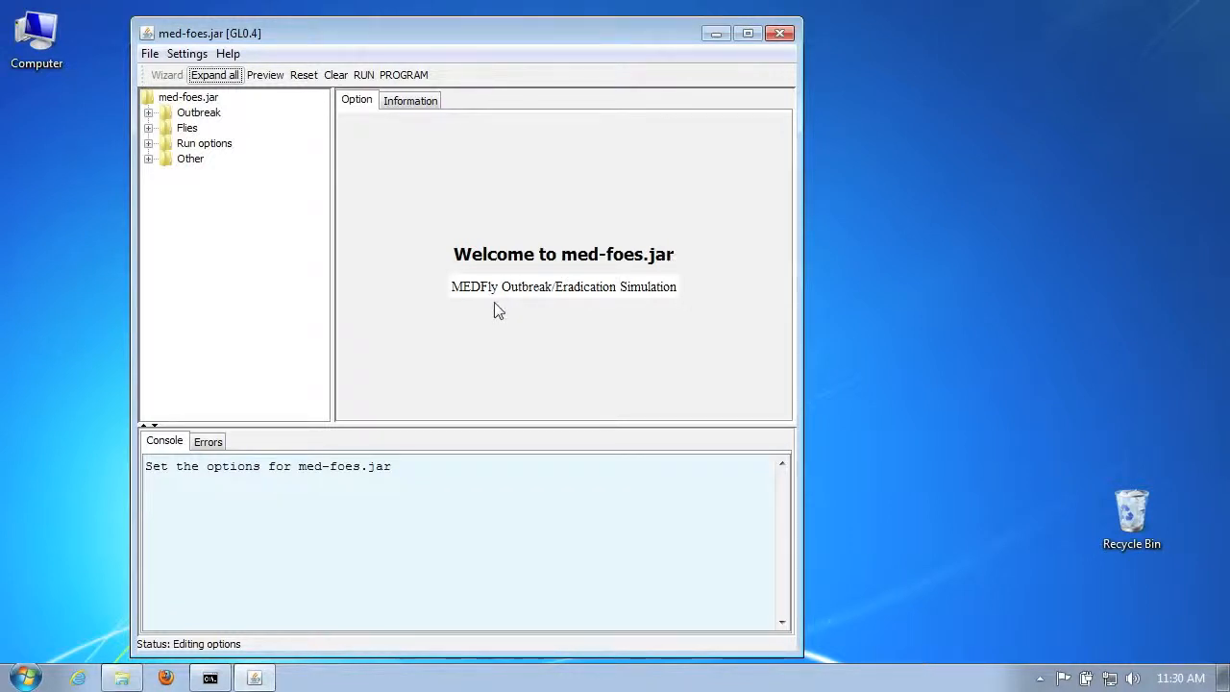
Check the option-reading output in the GUI for MED-FOES command window and minimize that window again.
left_click(209, 679)
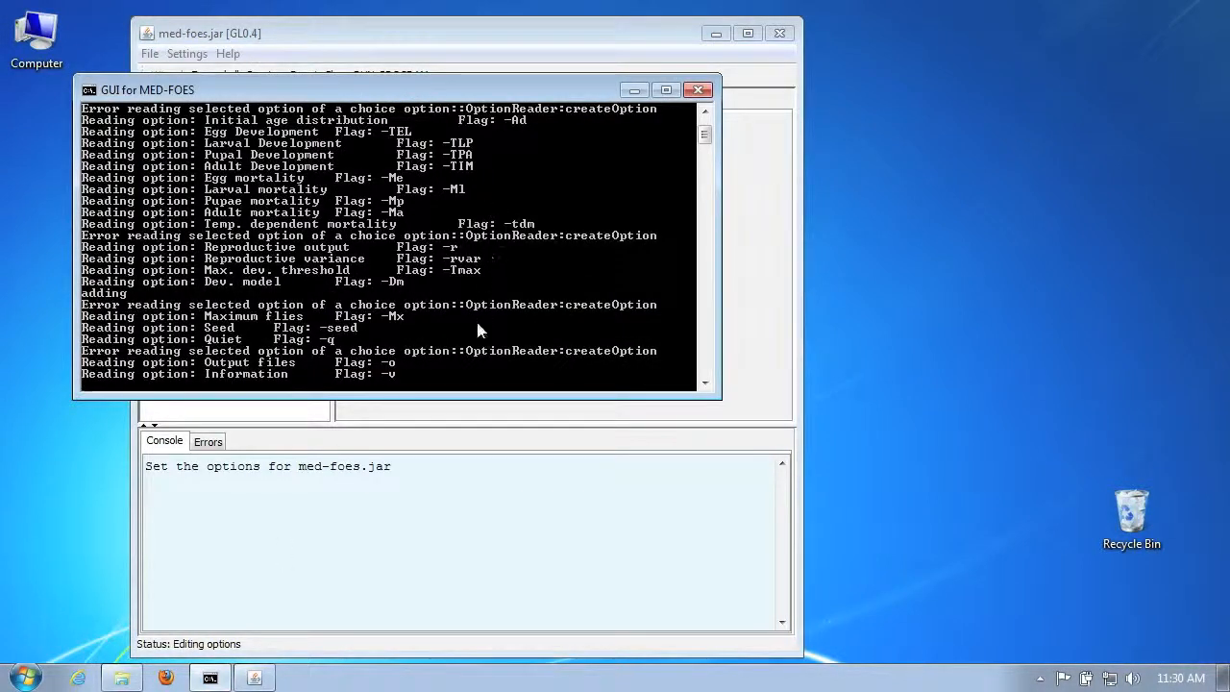
left_click(634, 91)
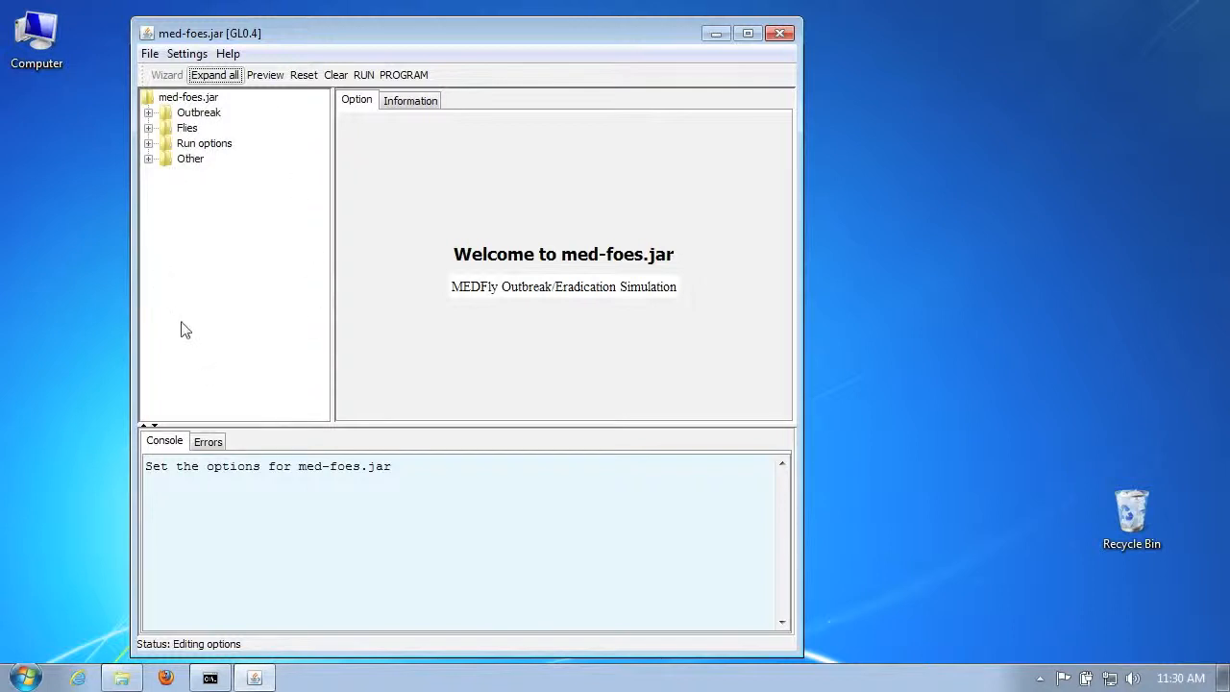
Expand the Outbreak, Run options and Flies groups in the option tree.
left_click(148, 112)
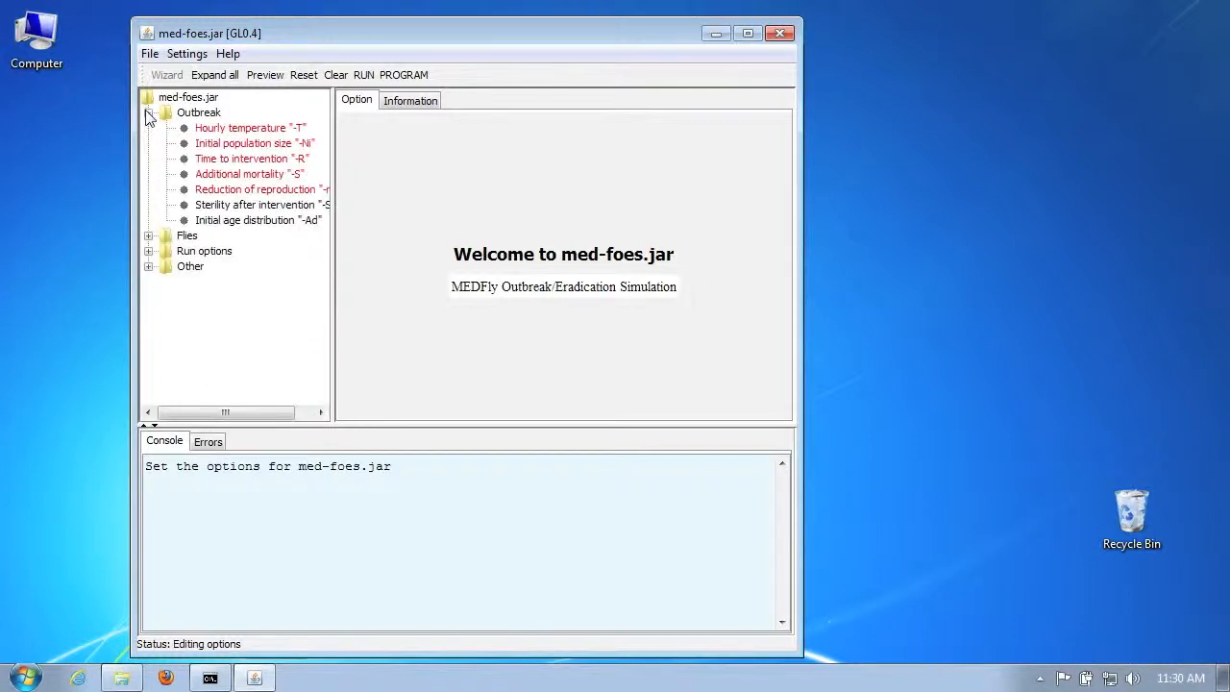
left_click(148, 251)
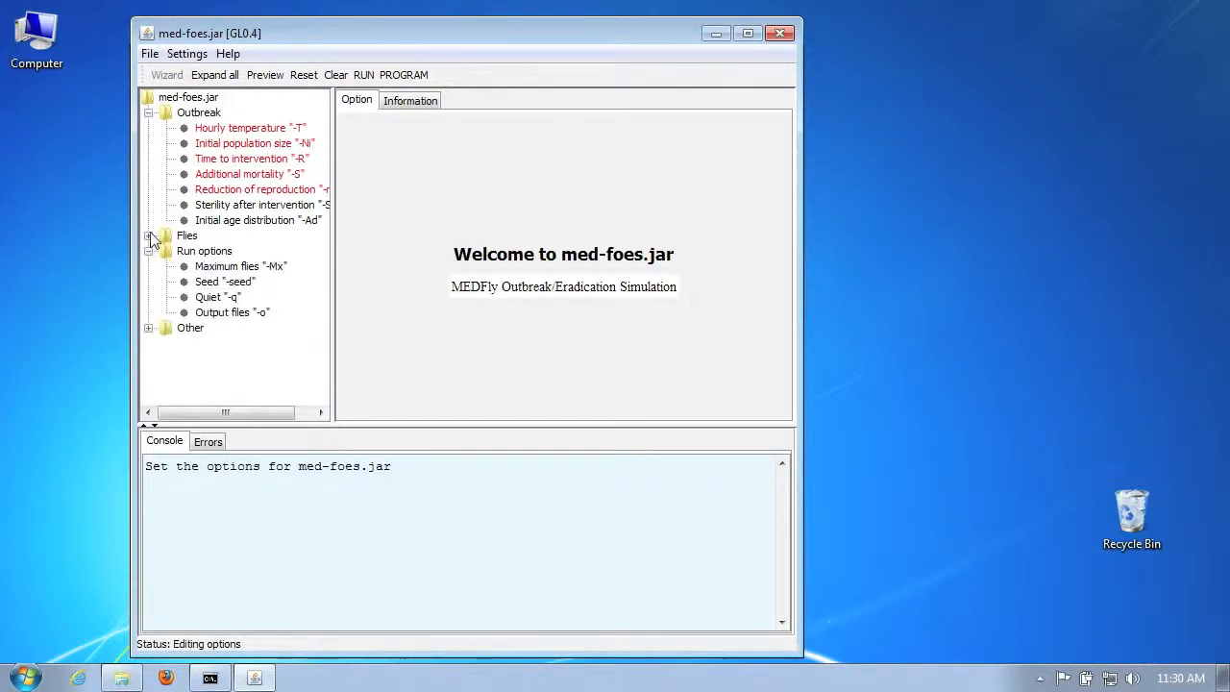
left_click(148, 236)
scroll(273, 161, "up", 1)
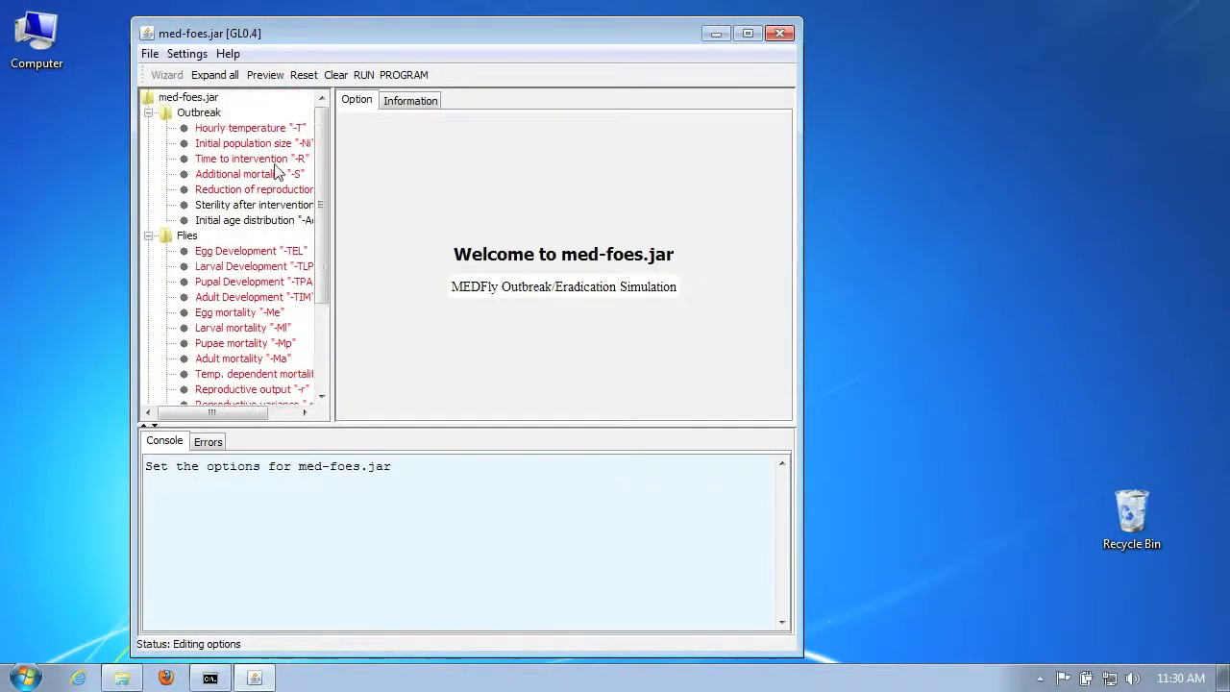
Look through the Outbreak settings for Hourly temperature, Initial population size, Time to intervention and Additional mortality.
left_click(268, 132)
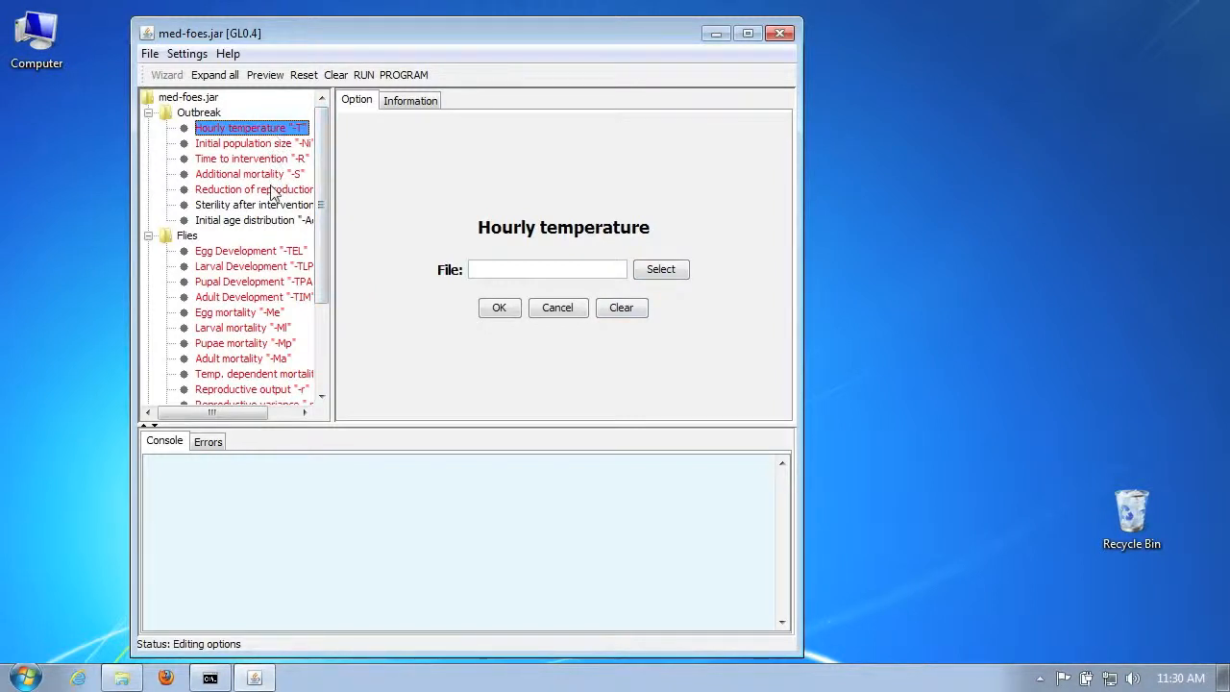
left_click(281, 145)
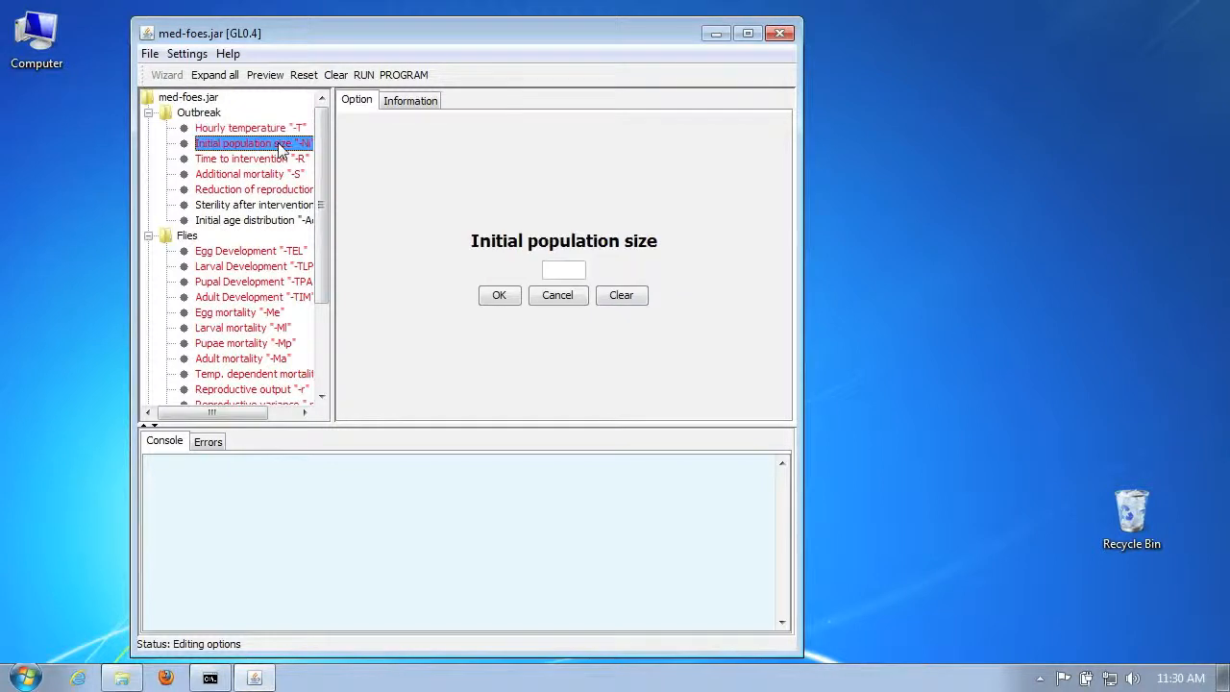
left_click(279, 160)
left_click(279, 176)
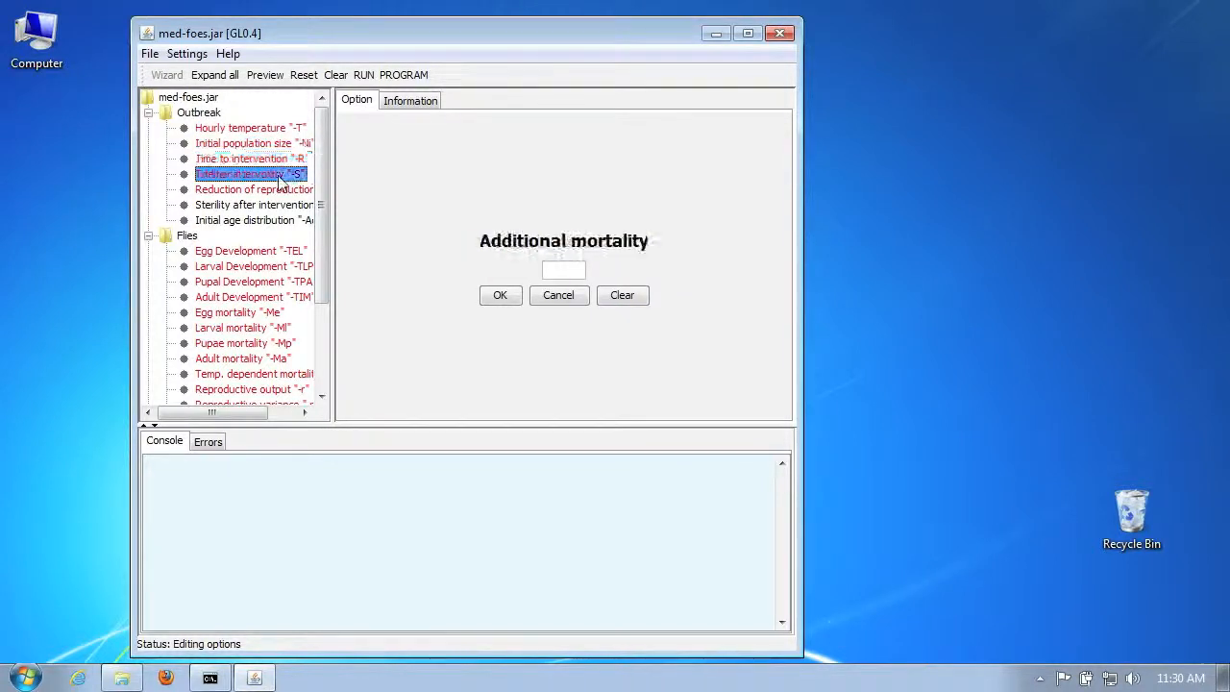
Read the description of Initial population size and set its value to 23.
left_click(291, 144)
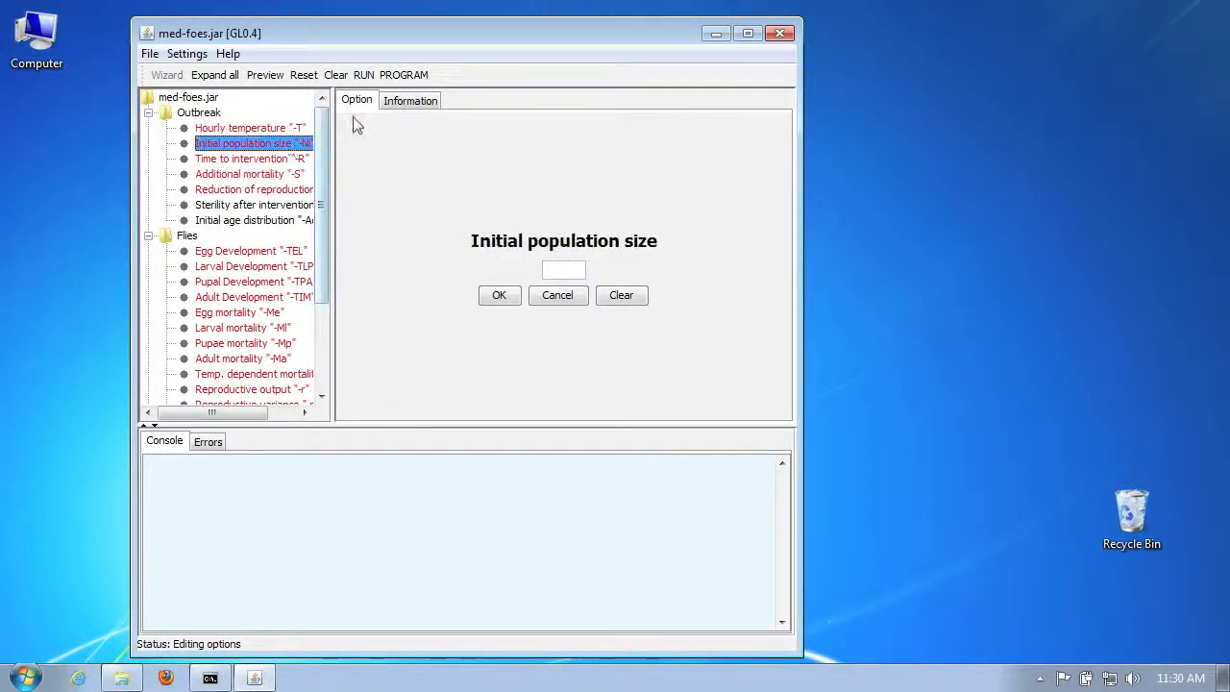
left_click(404, 108)
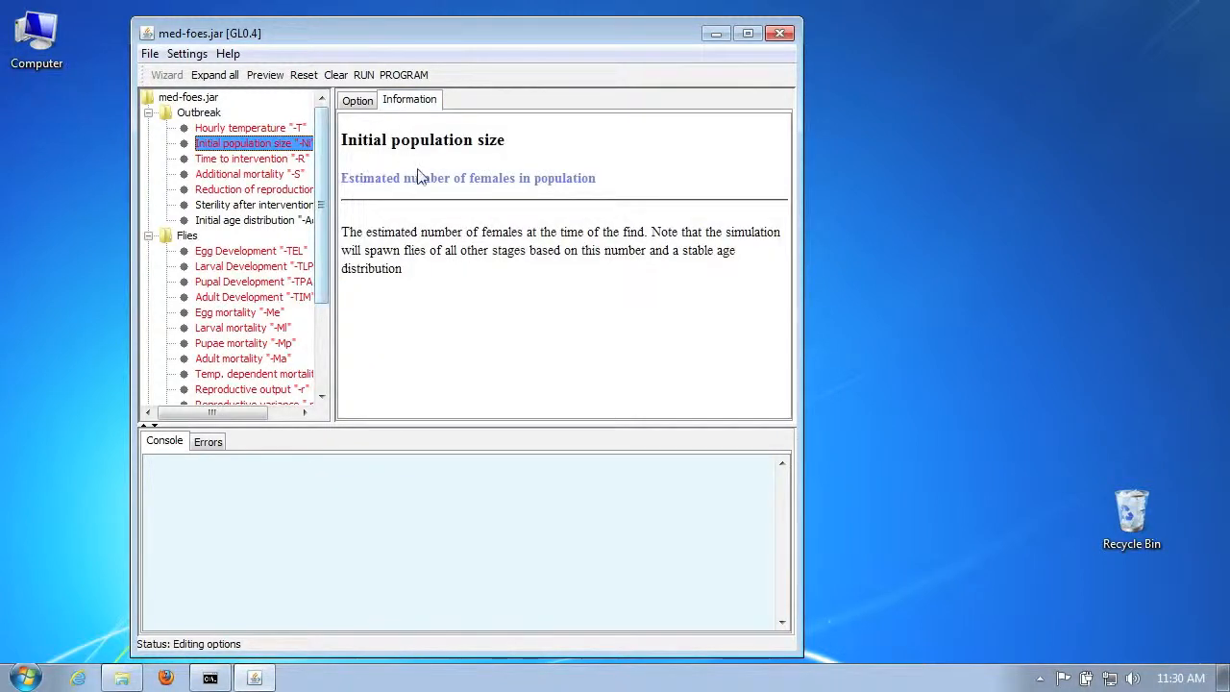
left_click(354, 100)
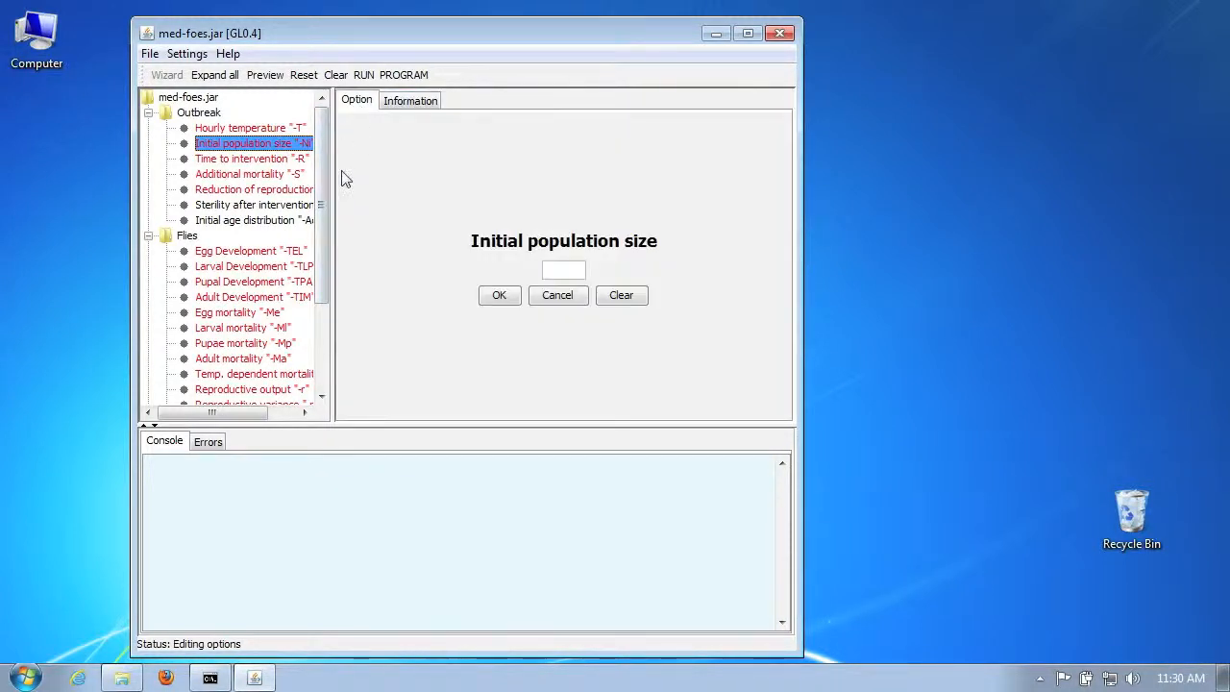
left_click(564, 273)
type("23")
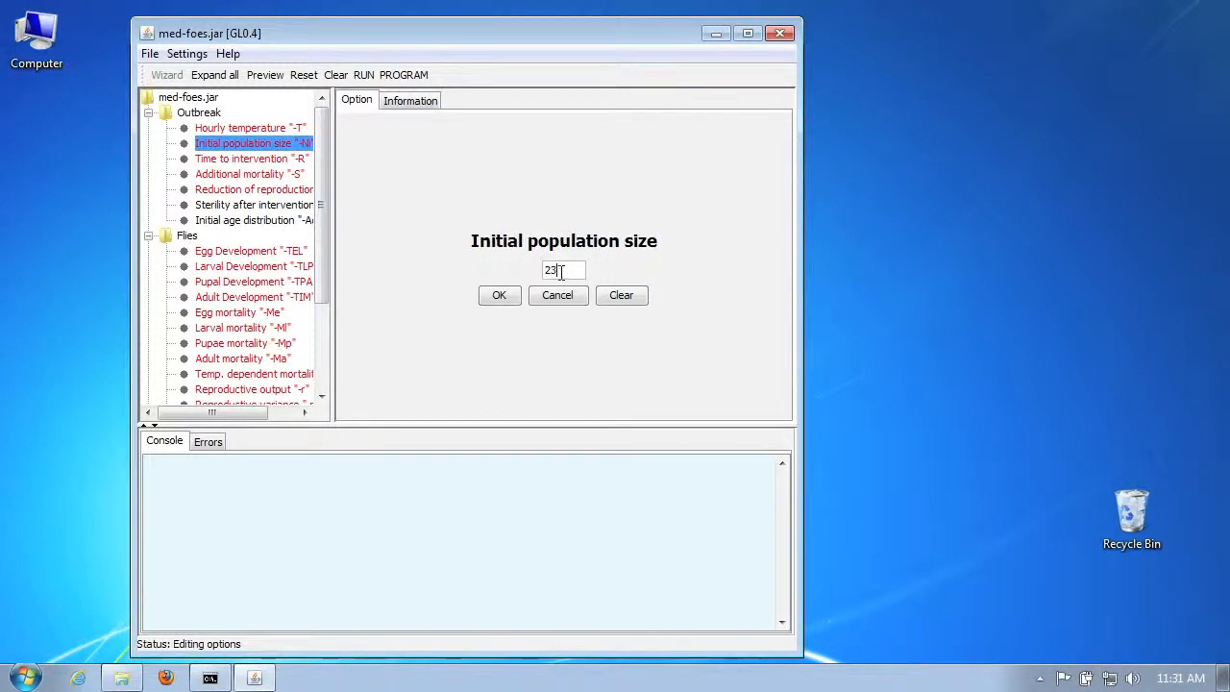
left_click(498, 295)
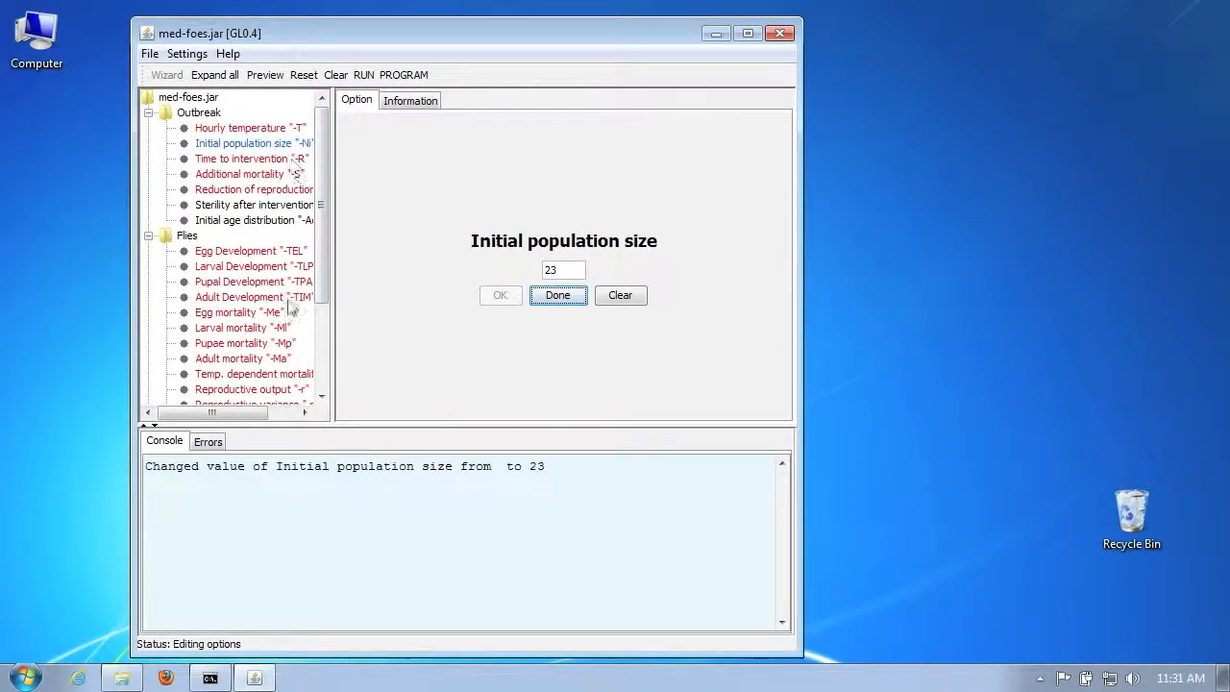
Examine the input forms for Pupal Development, Dev. model, Hourly temperature, Initial population size and Additional mortality.
scroll(288, 282, "down", 2)
left_click(289, 190)
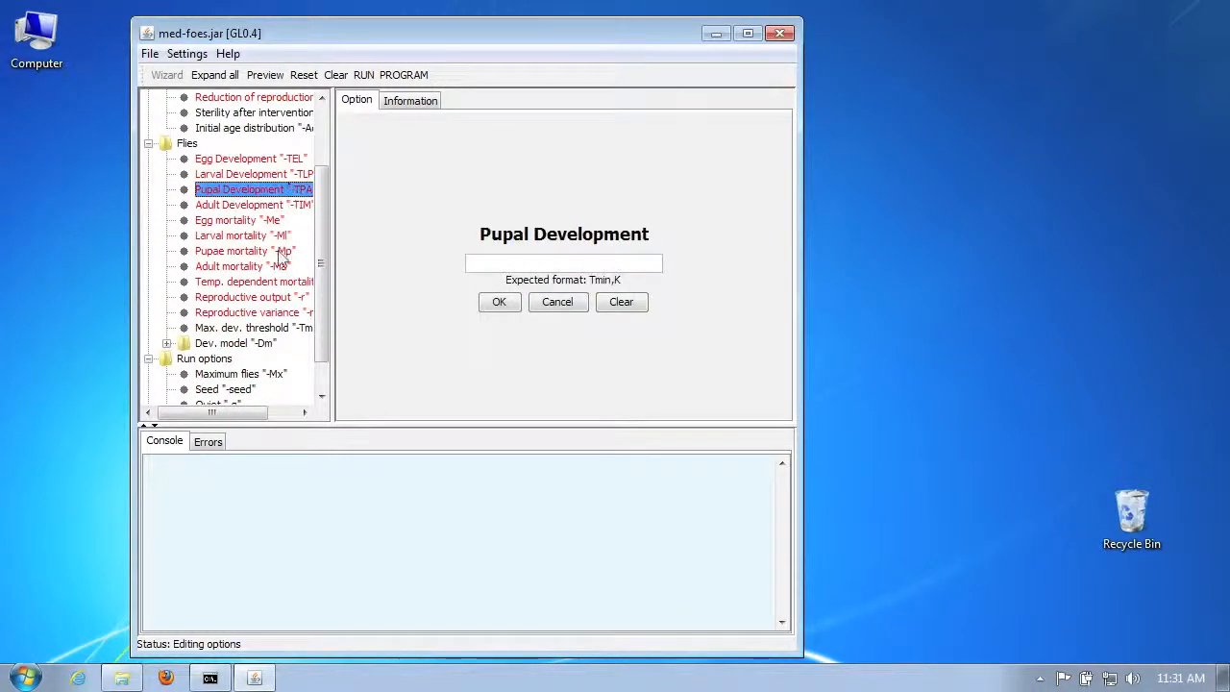
left_click(265, 344)
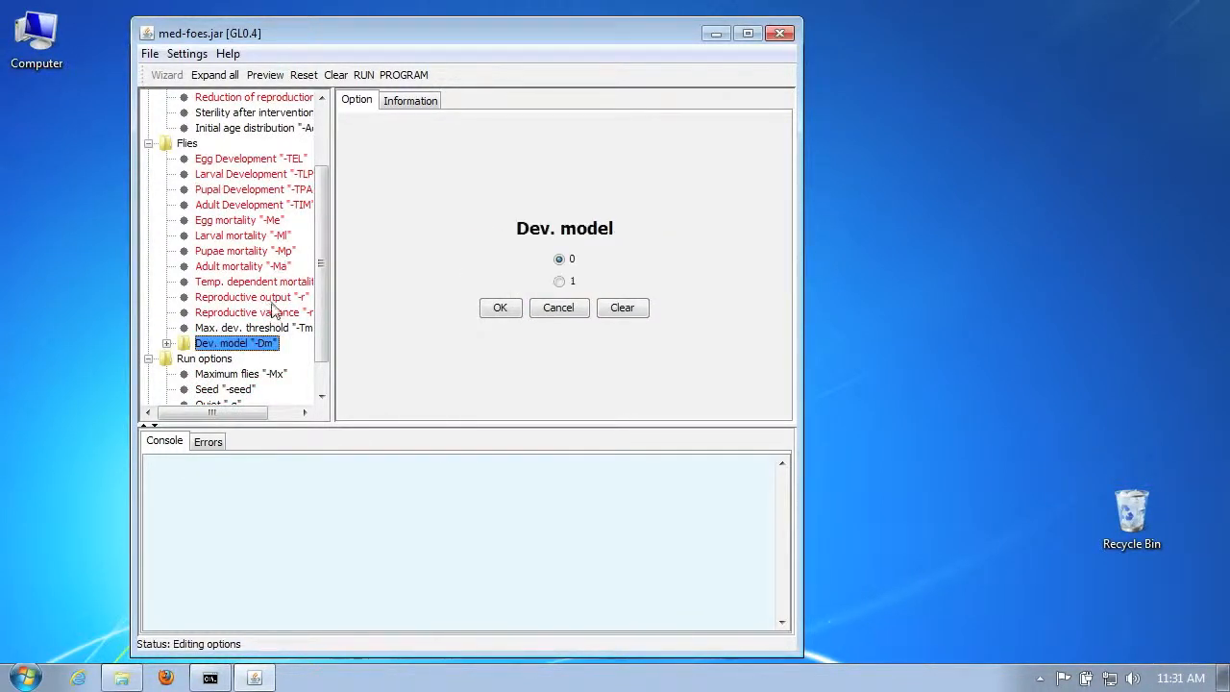
scroll(256, 295, "up", 2)
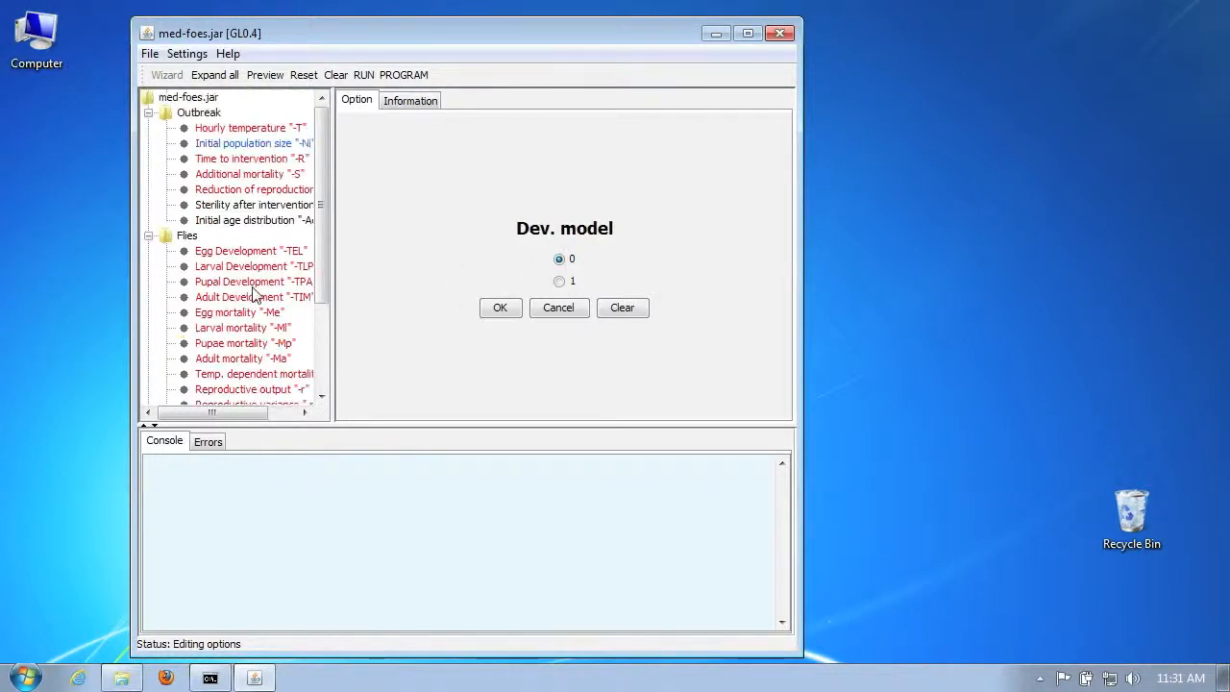
left_click(288, 127)
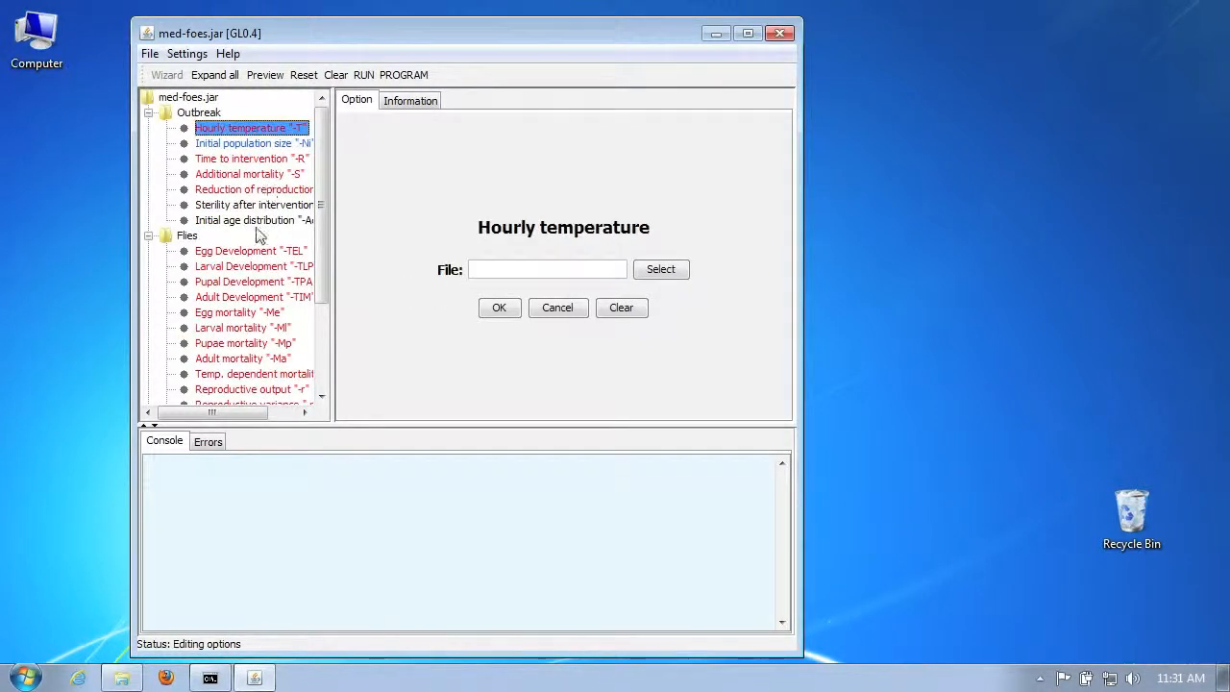
left_click(266, 143)
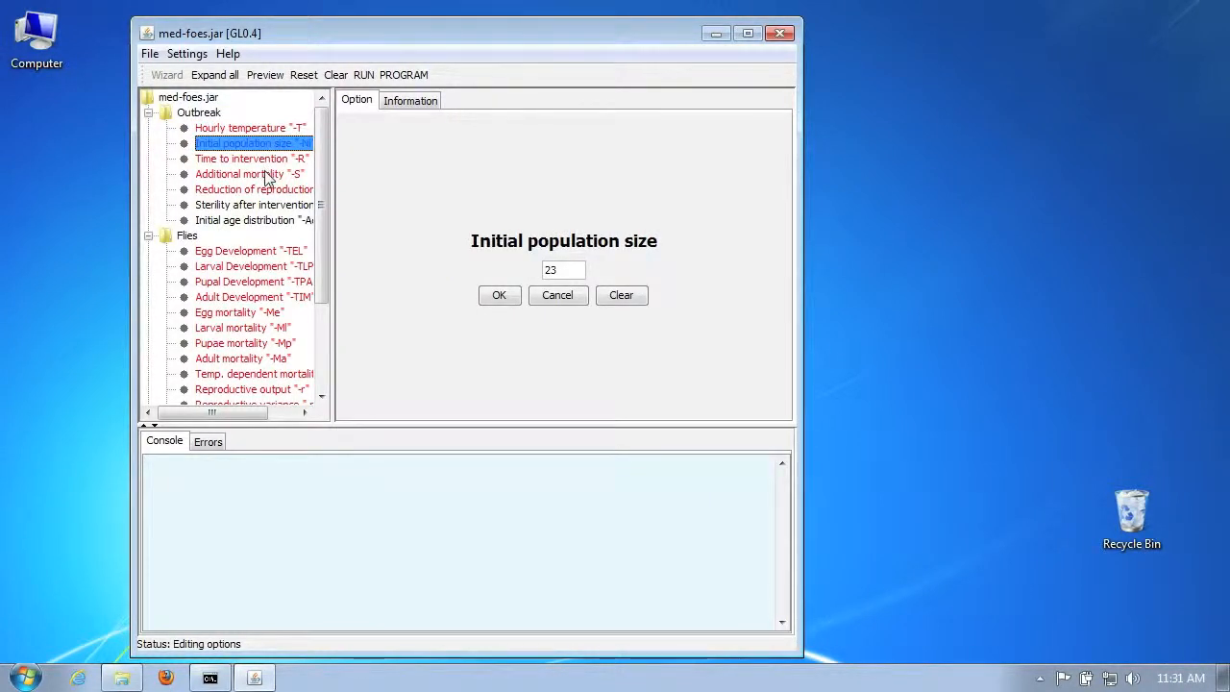
left_click(269, 176)
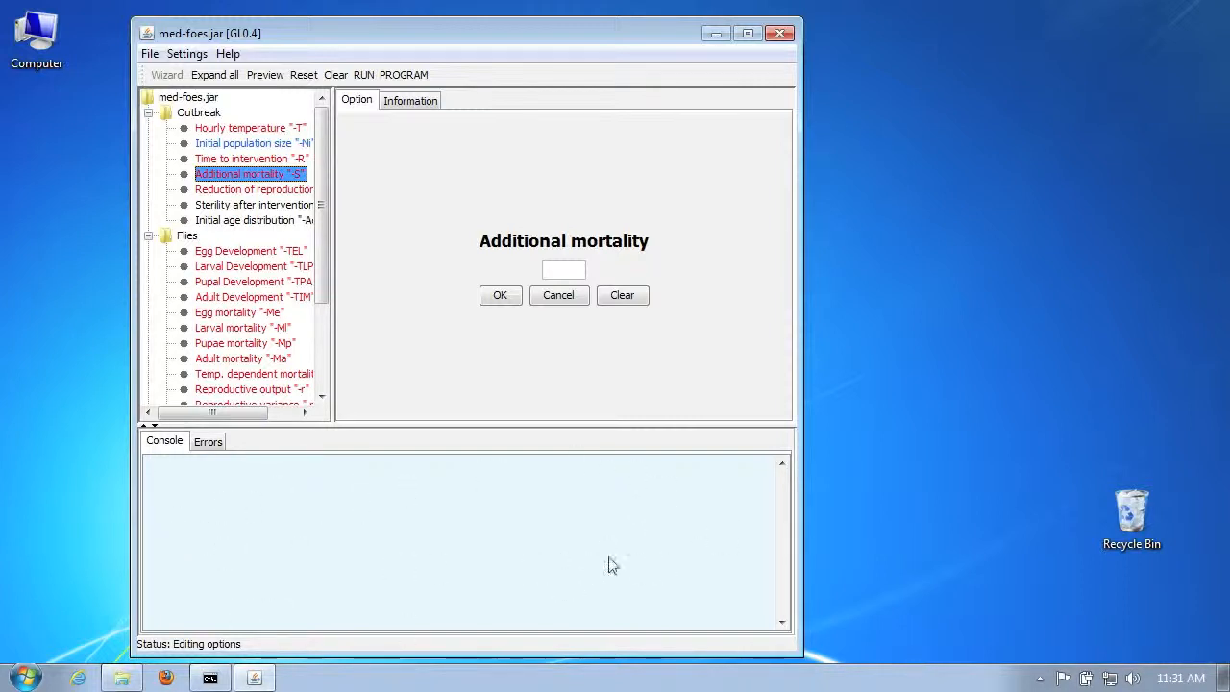
Check the error output, return to the console output and look over the remaining Flies and Run options entries.
left_click(208, 442)
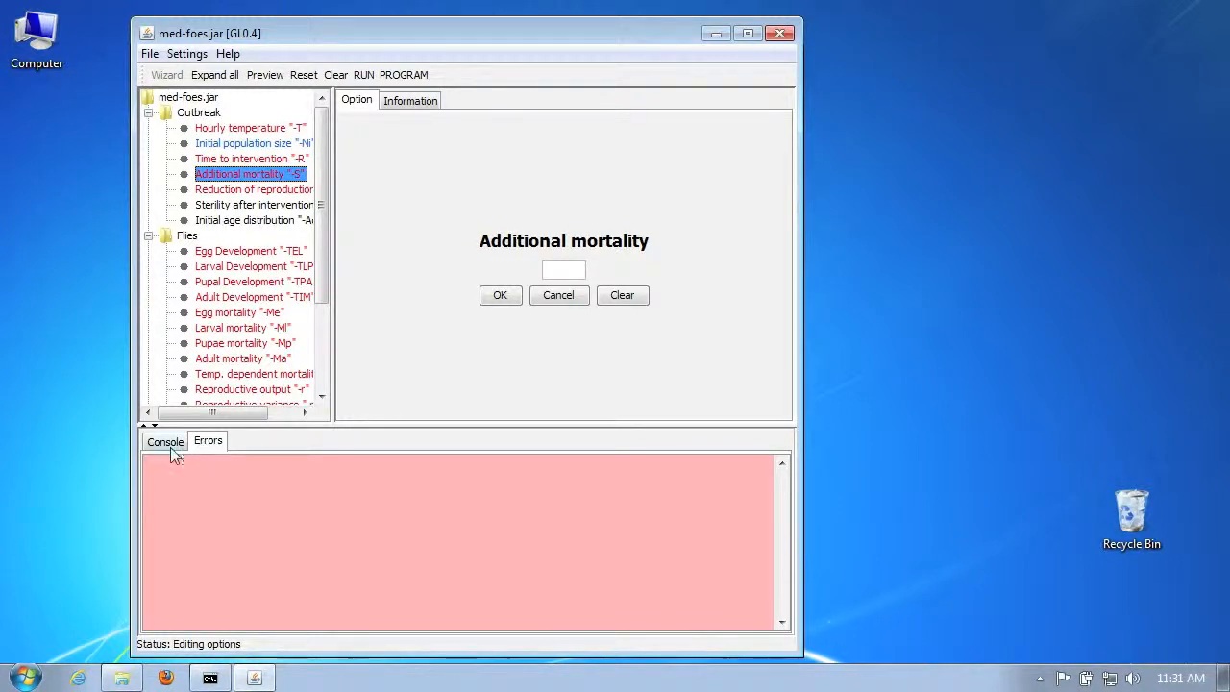
left_click(166, 442)
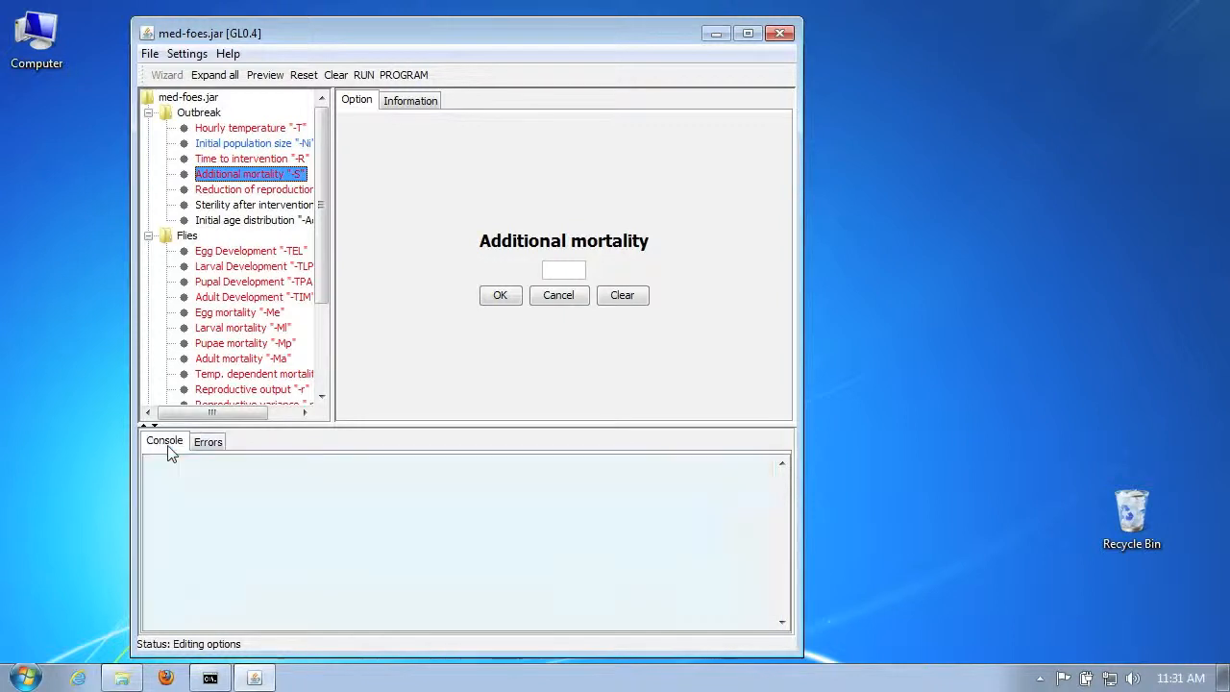
scroll(240, 236, "down", 2)
scroll(242, 239, "down", 1)
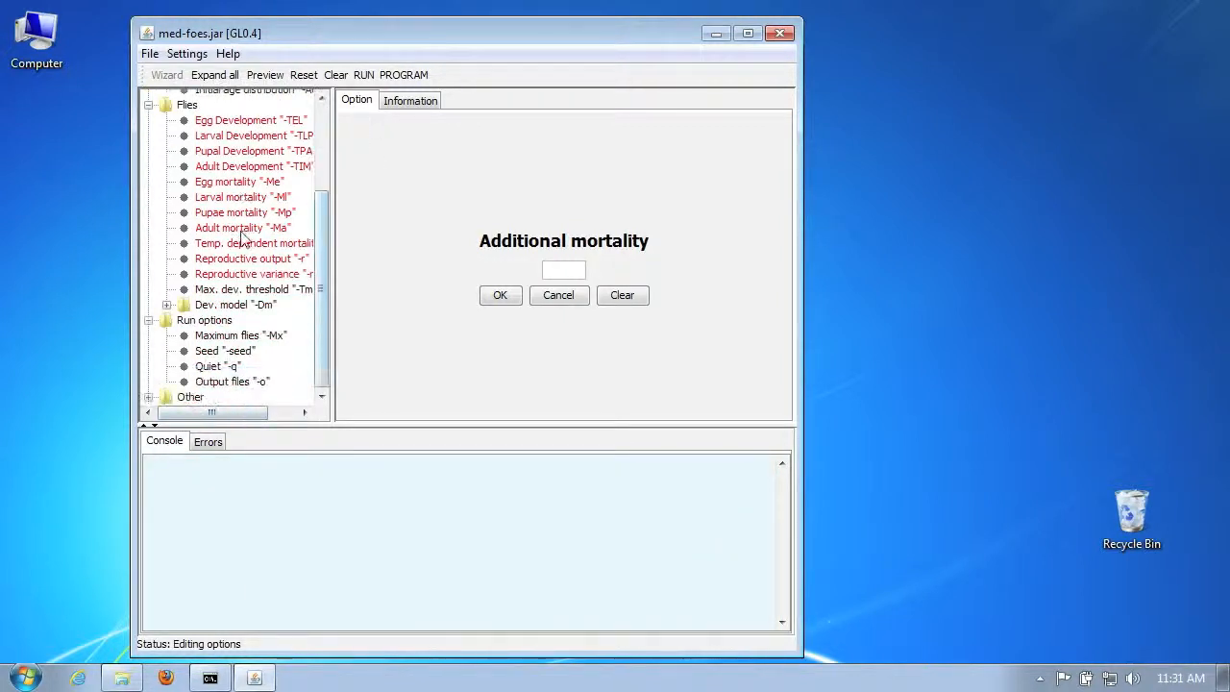
scroll(220, 317, "up", 3)
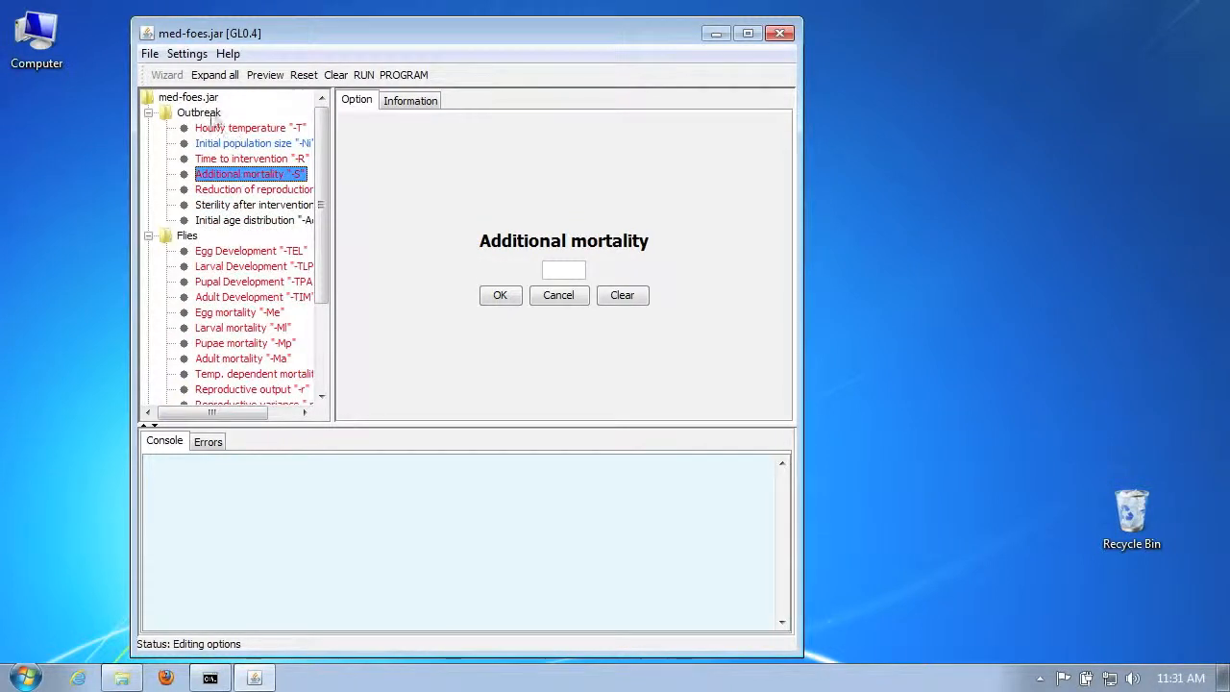
Open the XML settings file sample_settings_med-foes.xml from the samples folder of MED-FOES in Program Files on drive C.
left_click(151, 54)
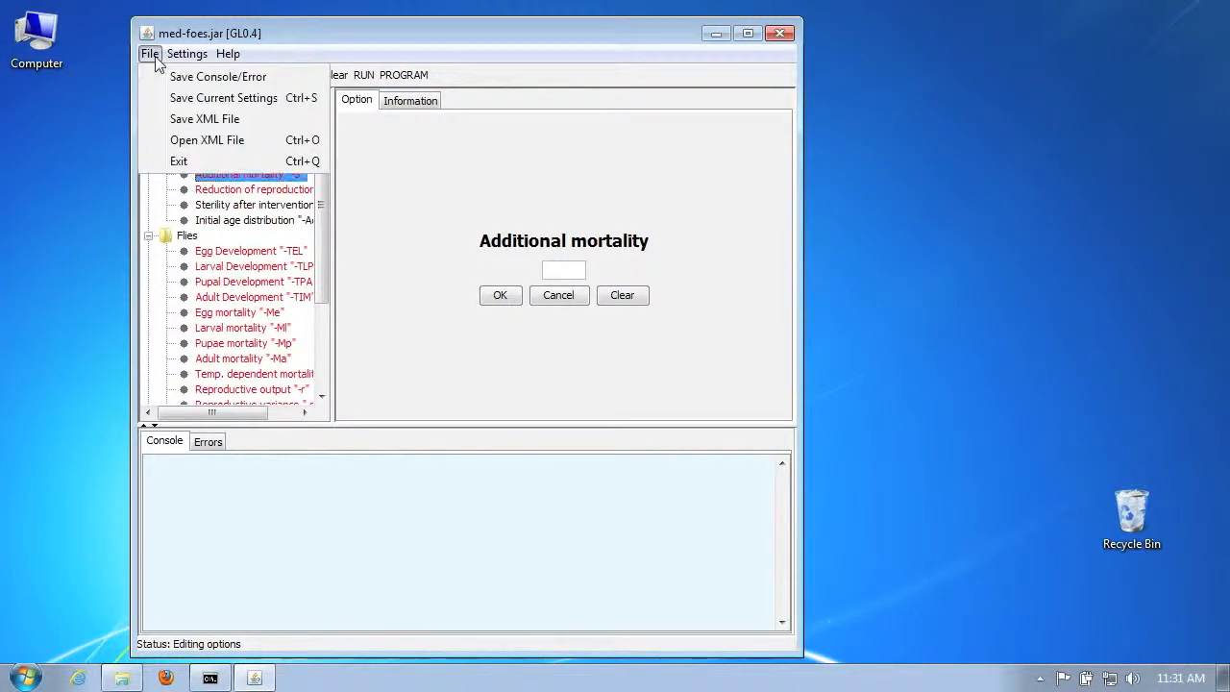
left_click(245, 140)
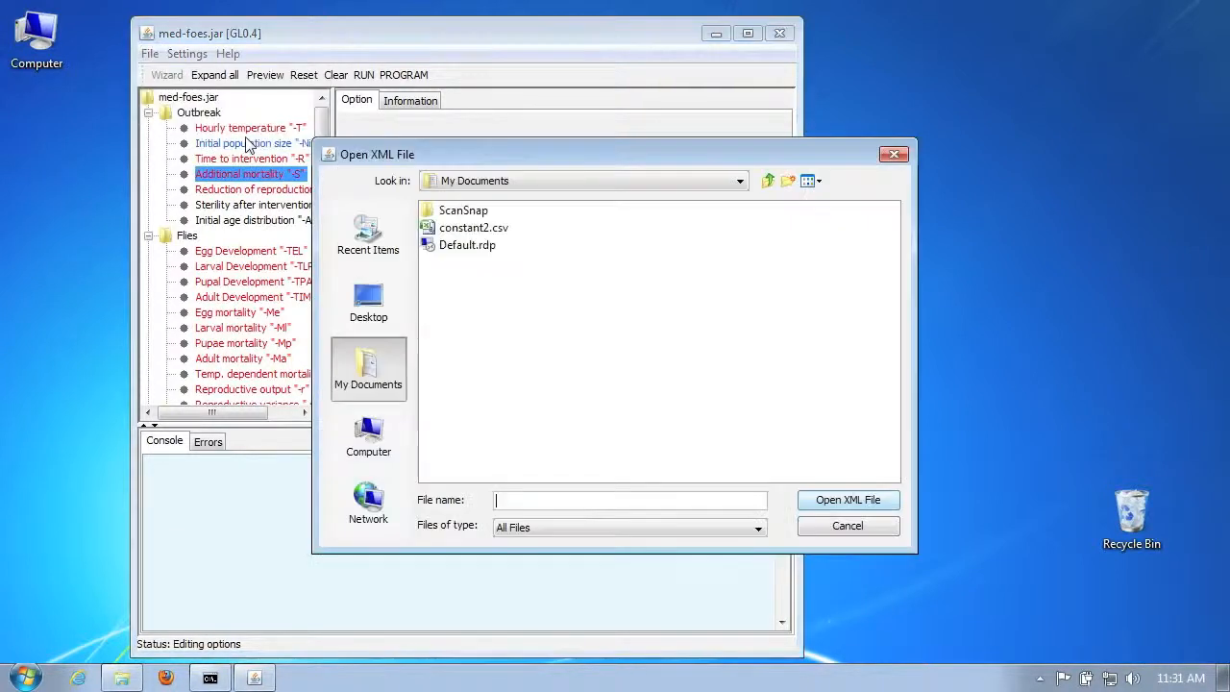
left_click(394, 425)
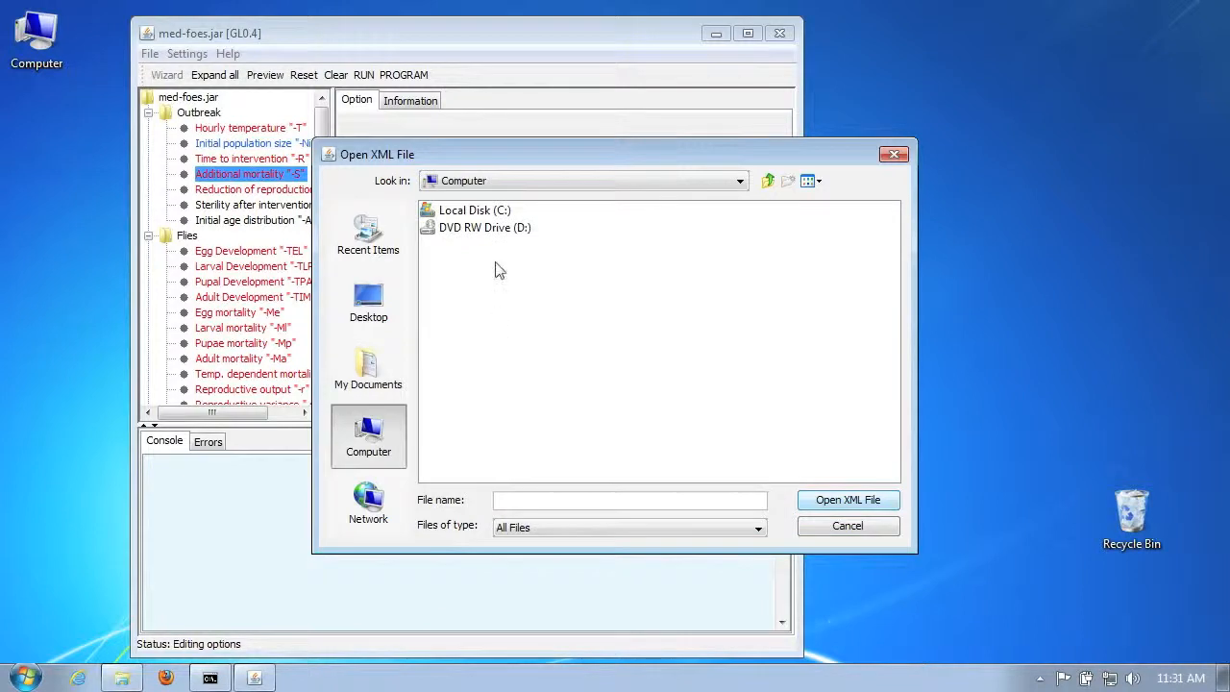
double_click(483, 210)
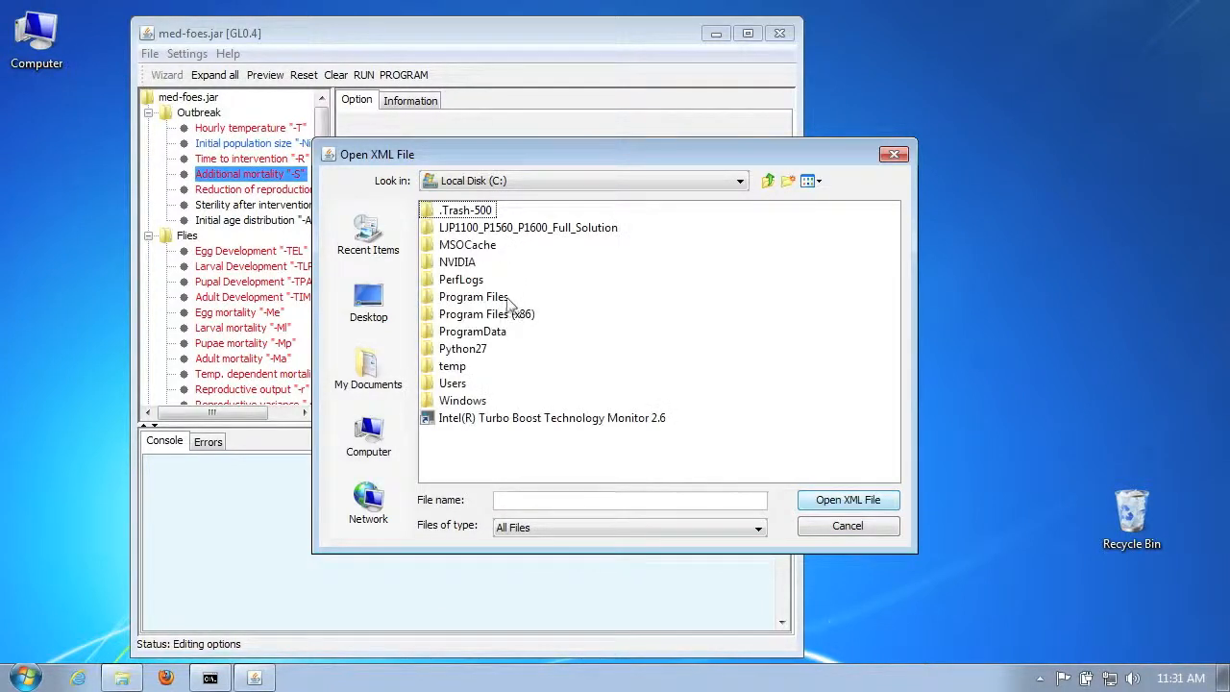
double_click(472, 297)
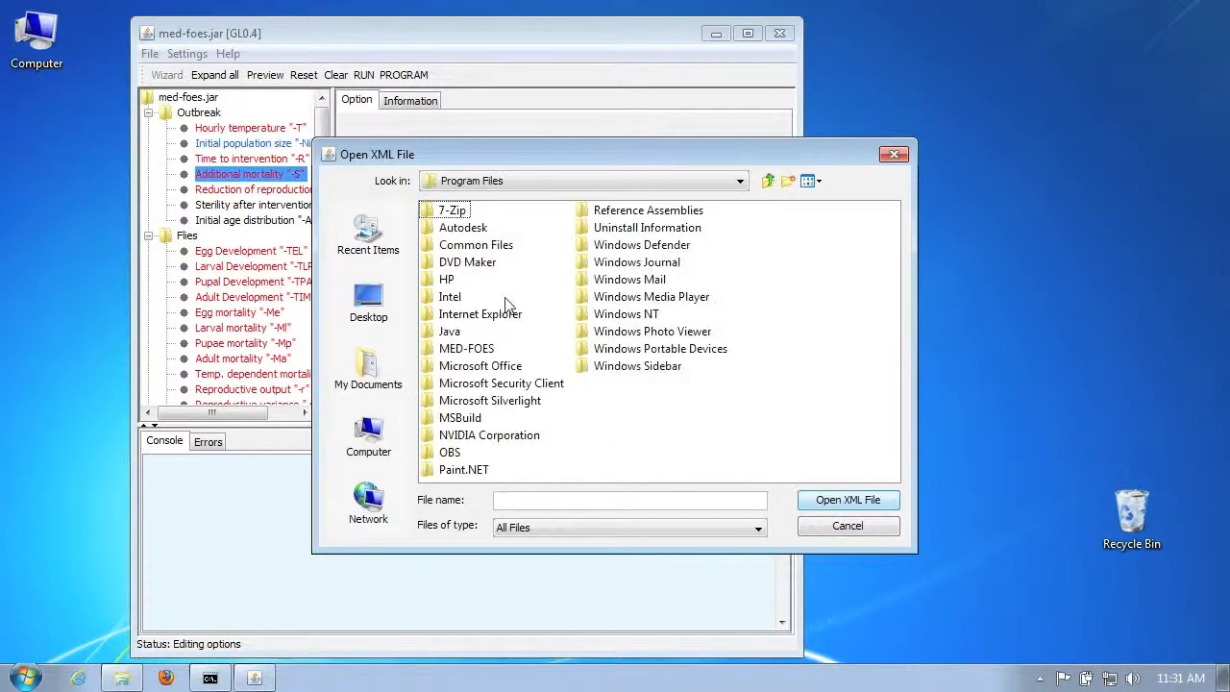
left_click(477, 349)
double_click(477, 349)
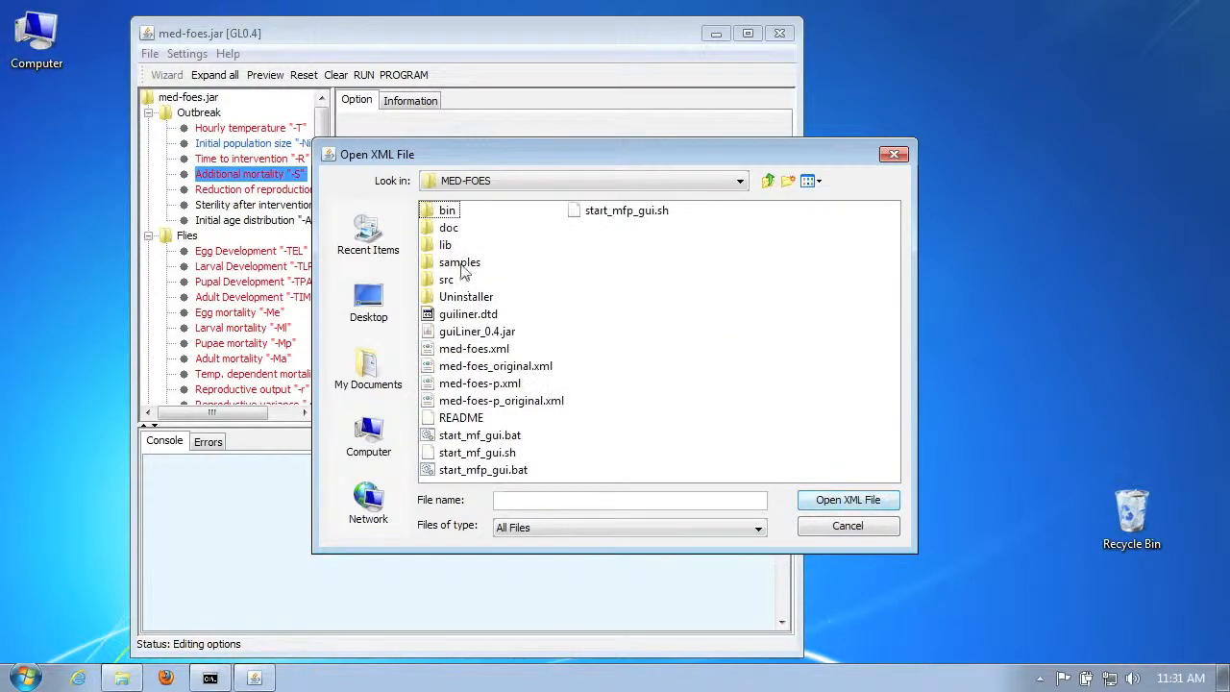
double_click(463, 267)
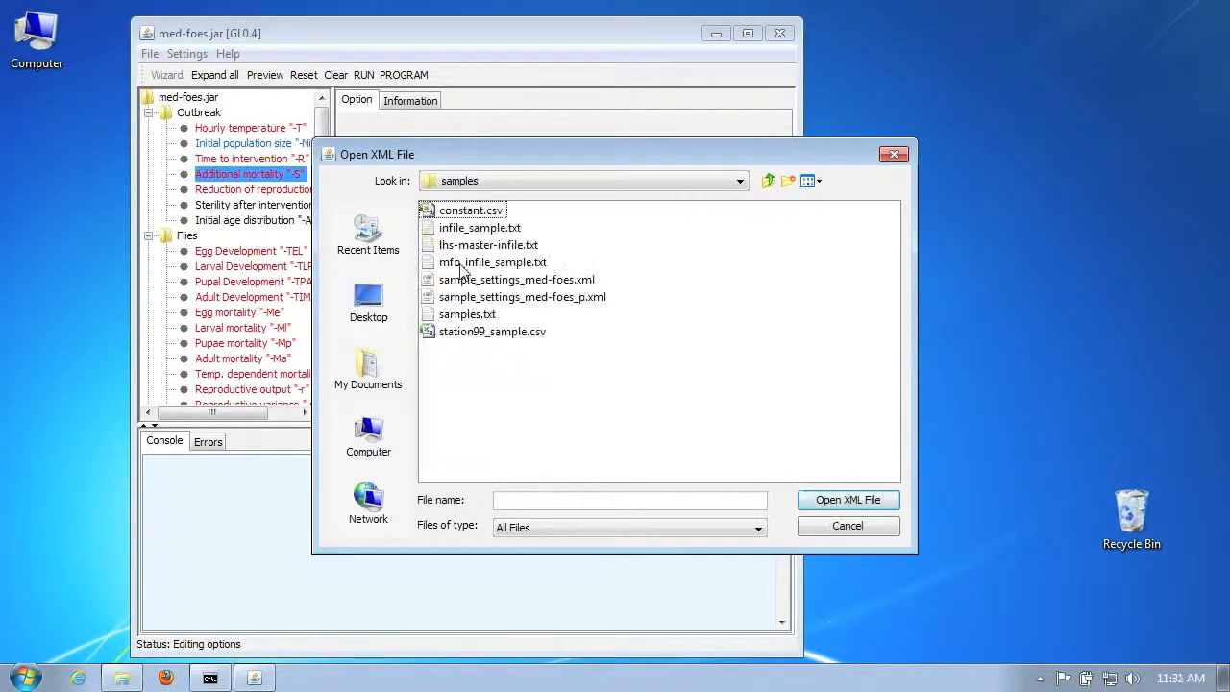
left_click(534, 279)
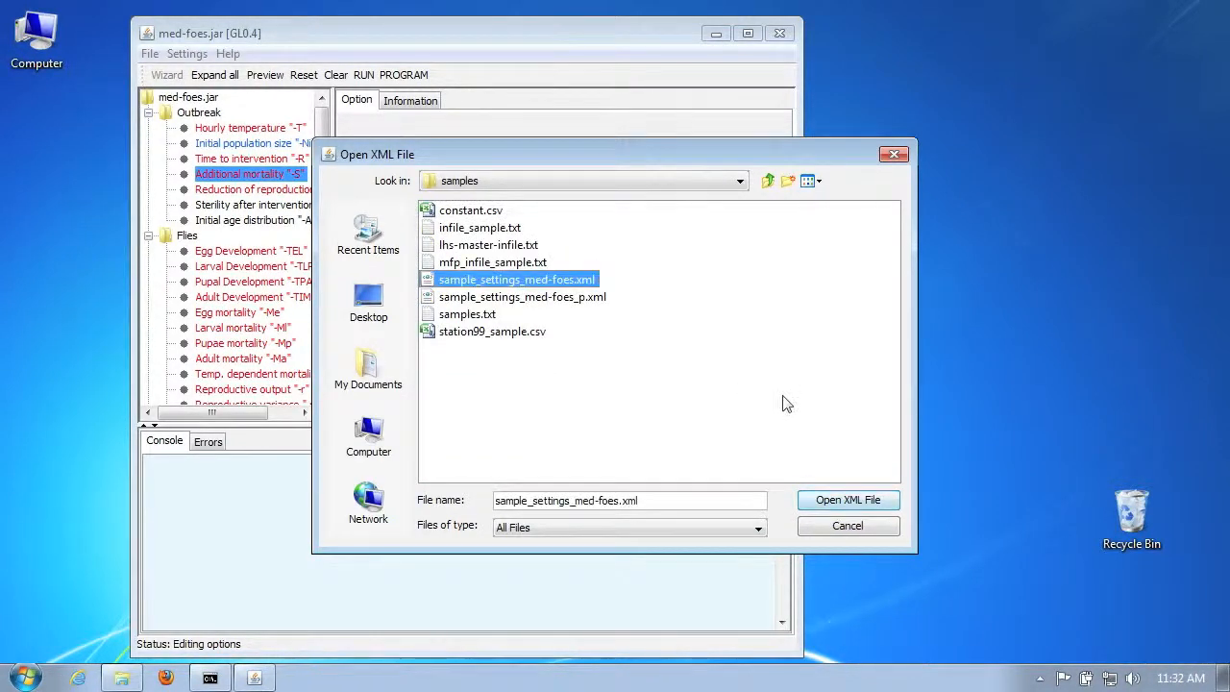
left_click(842, 500)
Expand all option groups of the loaded settings and move the window so that it fits fully on the desktop.
left_click_drag(482, 35, 532, 47)
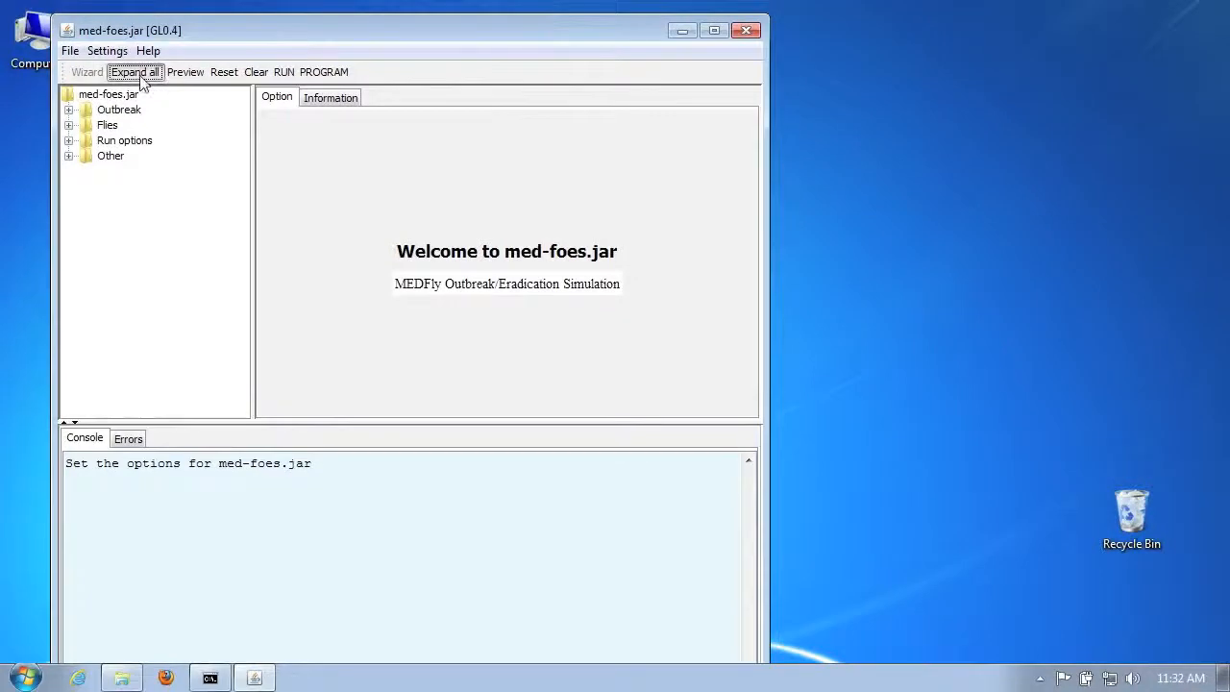
left_click(146, 73)
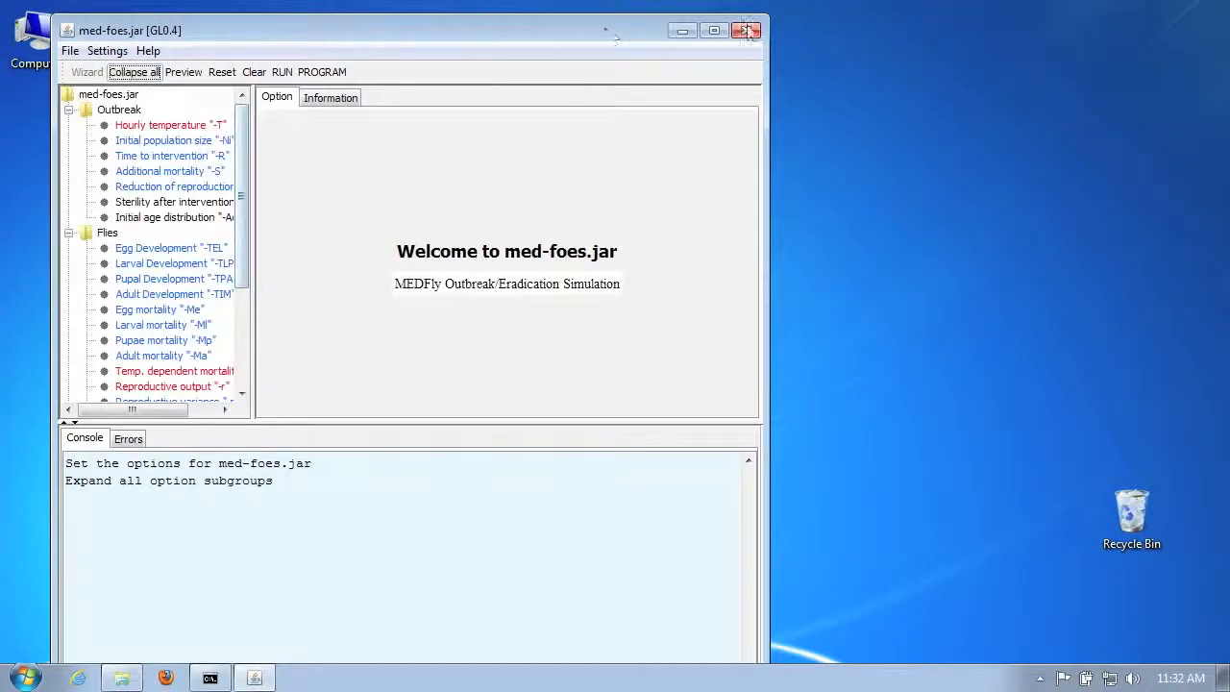
left_click_drag(595, 30, 655, 22)
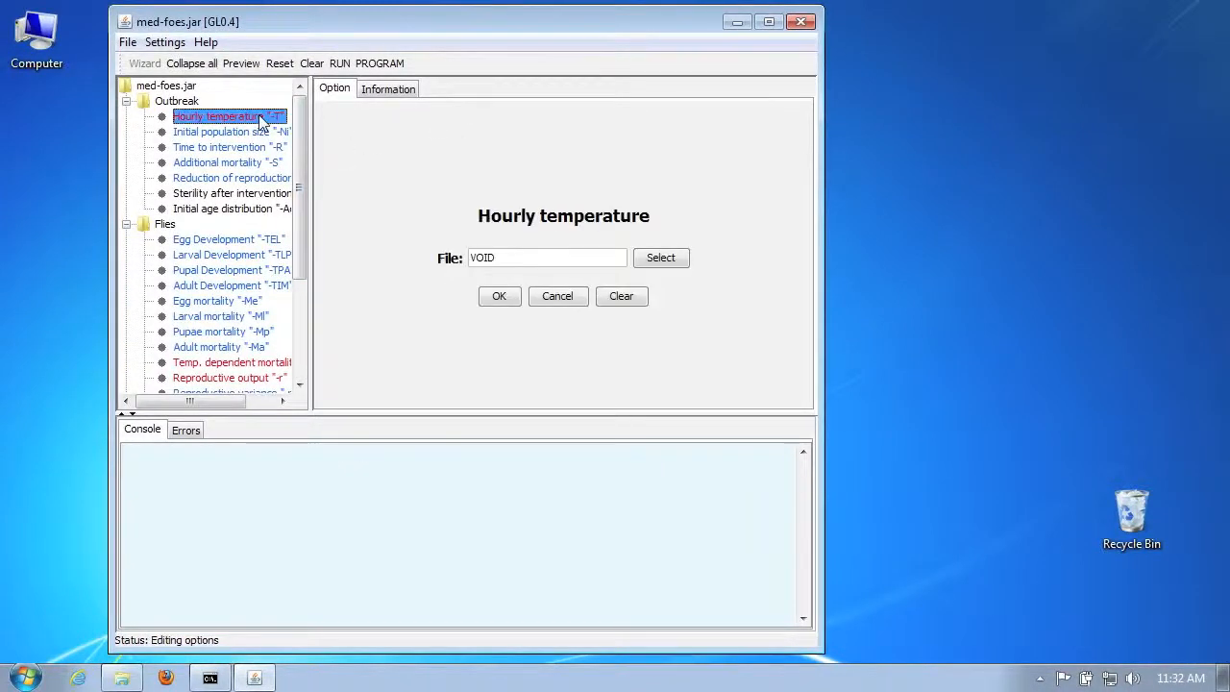
Set the Hourly temperature file to constant2.csv from My Documents.
left_click(676, 267)
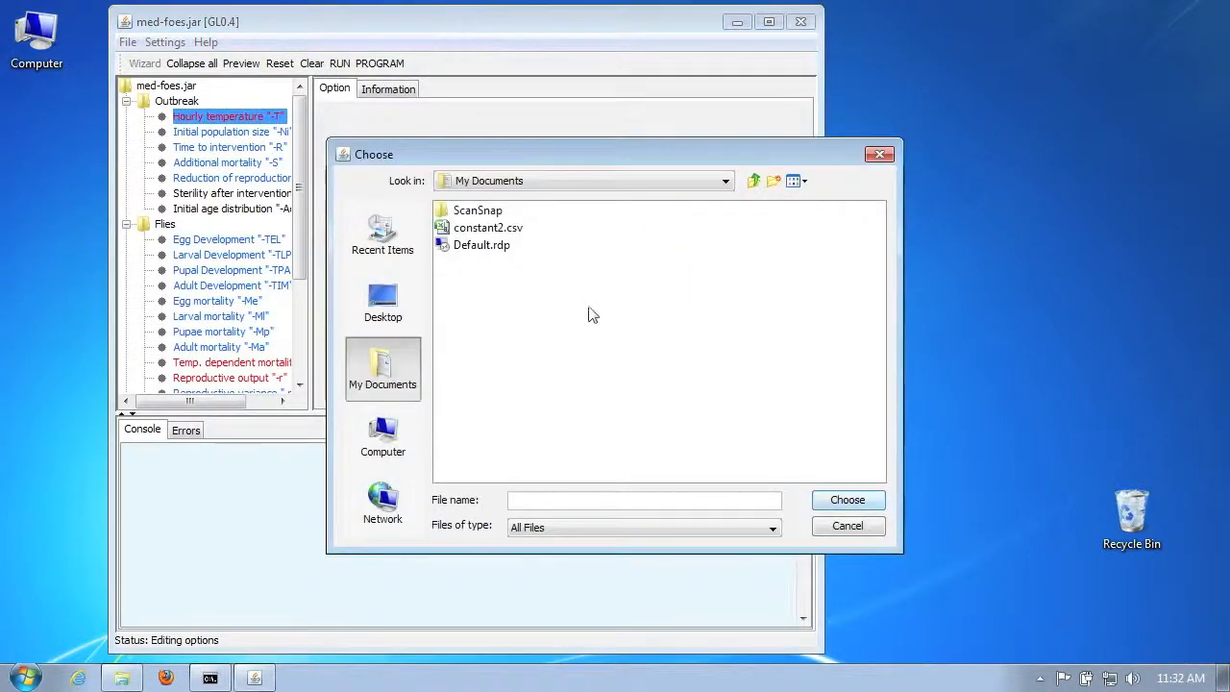
left_click(497, 233)
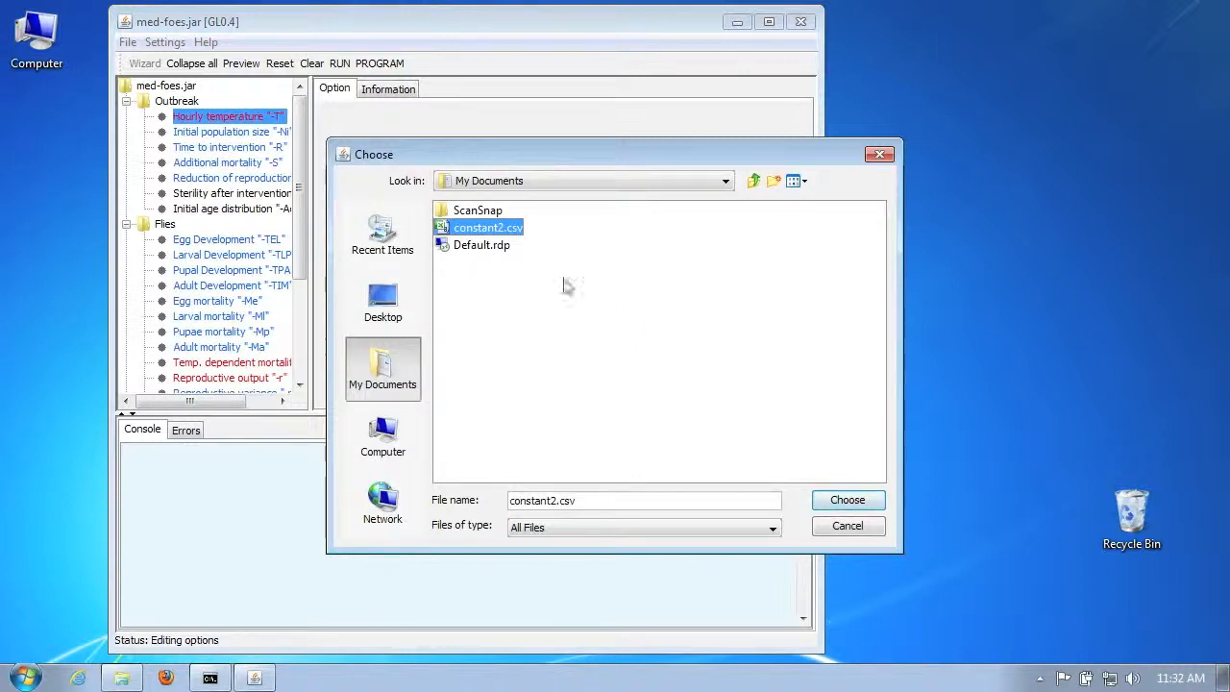
left_click(848, 500)
left_click(499, 297)
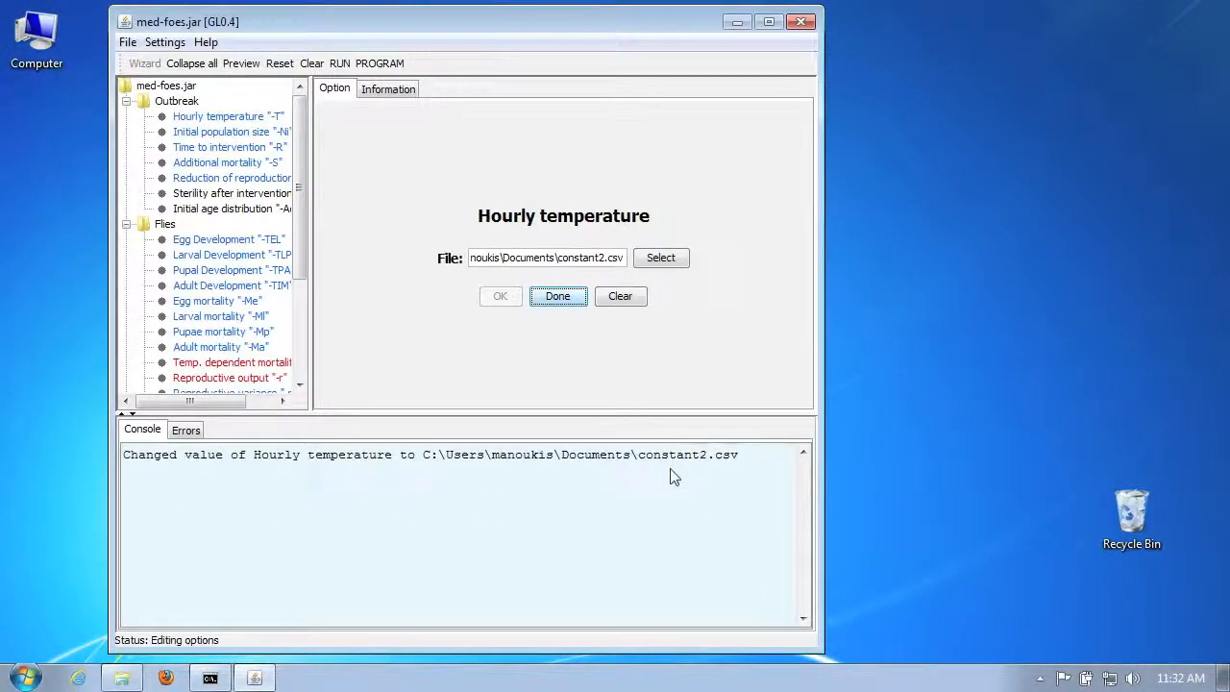
Set Temp. dependent mortality in the Flies group to true.
scroll(277, 336, "down", 1)
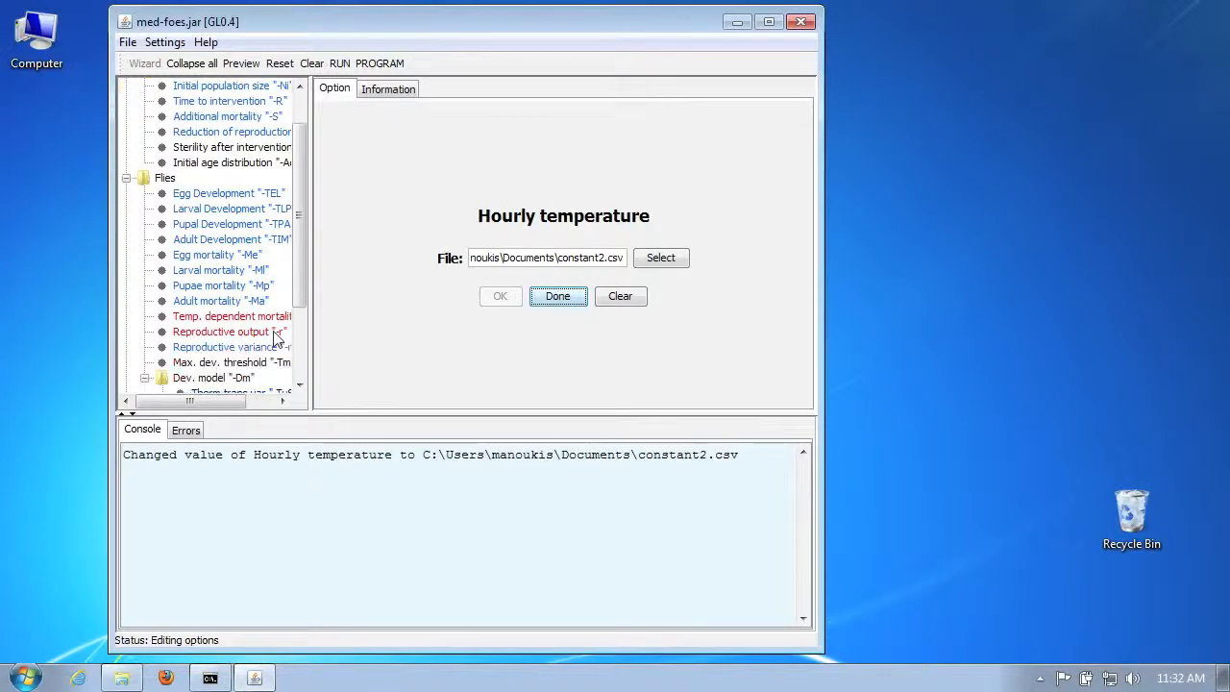
left_click(273, 318)
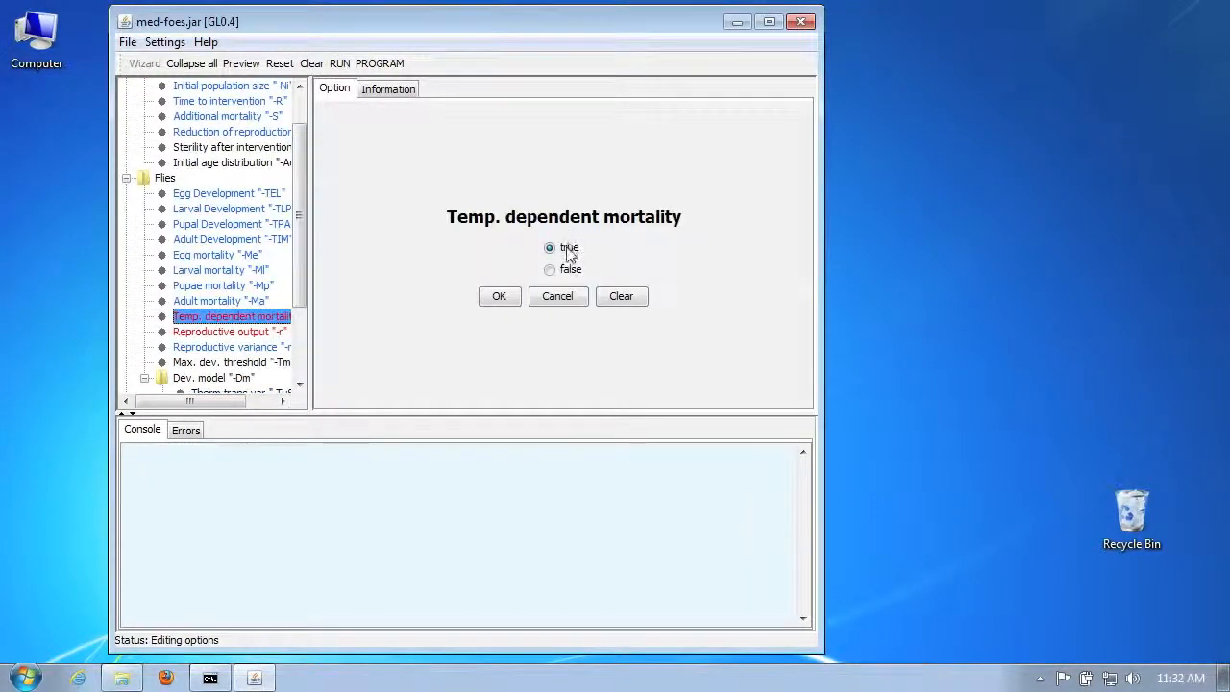
left_click(498, 296)
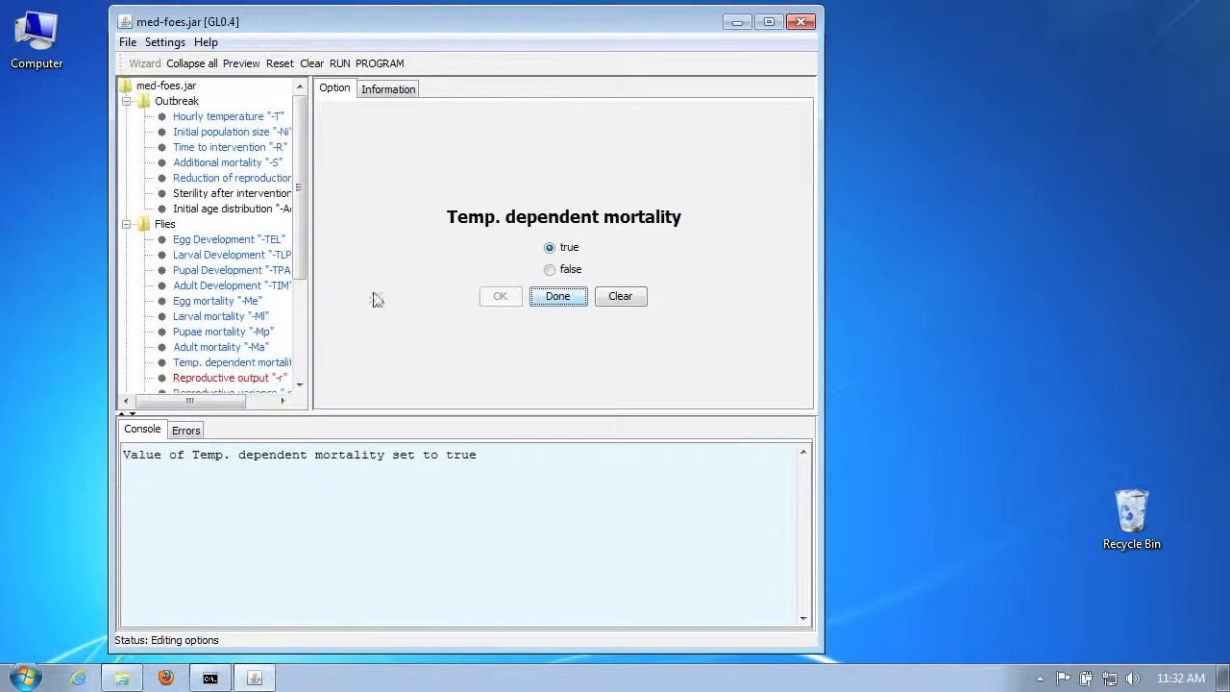
Set Reproductive output in the Flies group to 12.
left_click(238, 377)
left_click(572, 252)
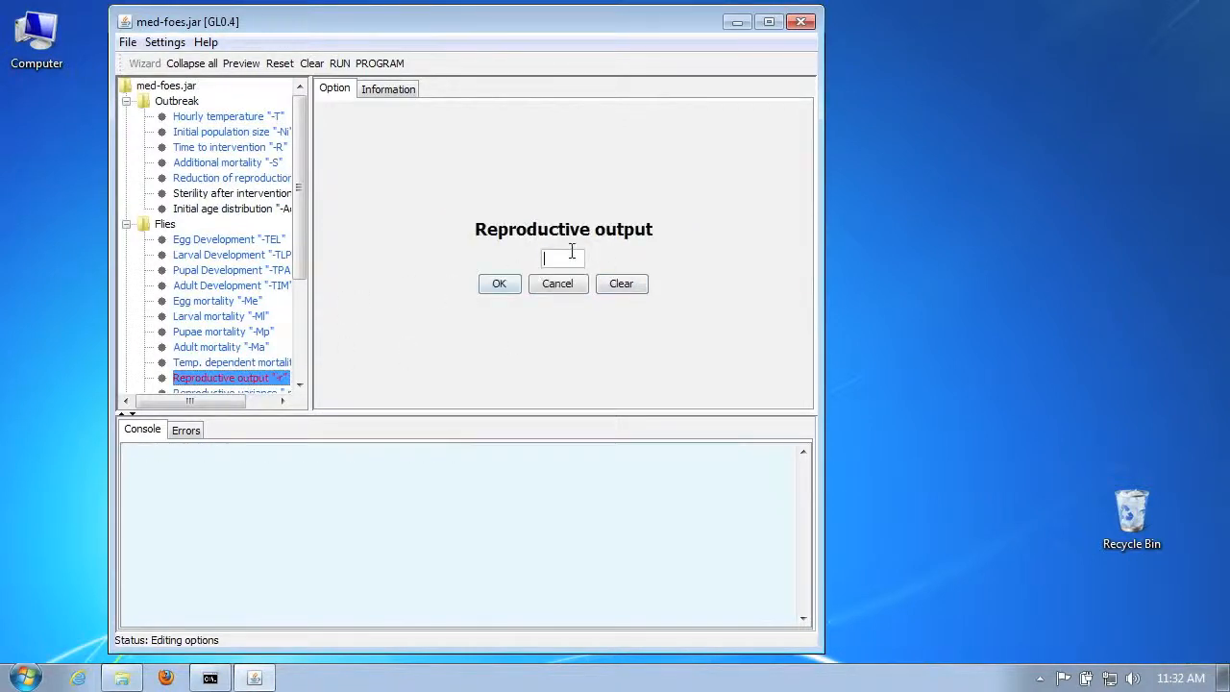
type("12")
left_click(499, 283)
Set Dev. model in the Flies group to option 1.
scroll(248, 274, "down", 2)
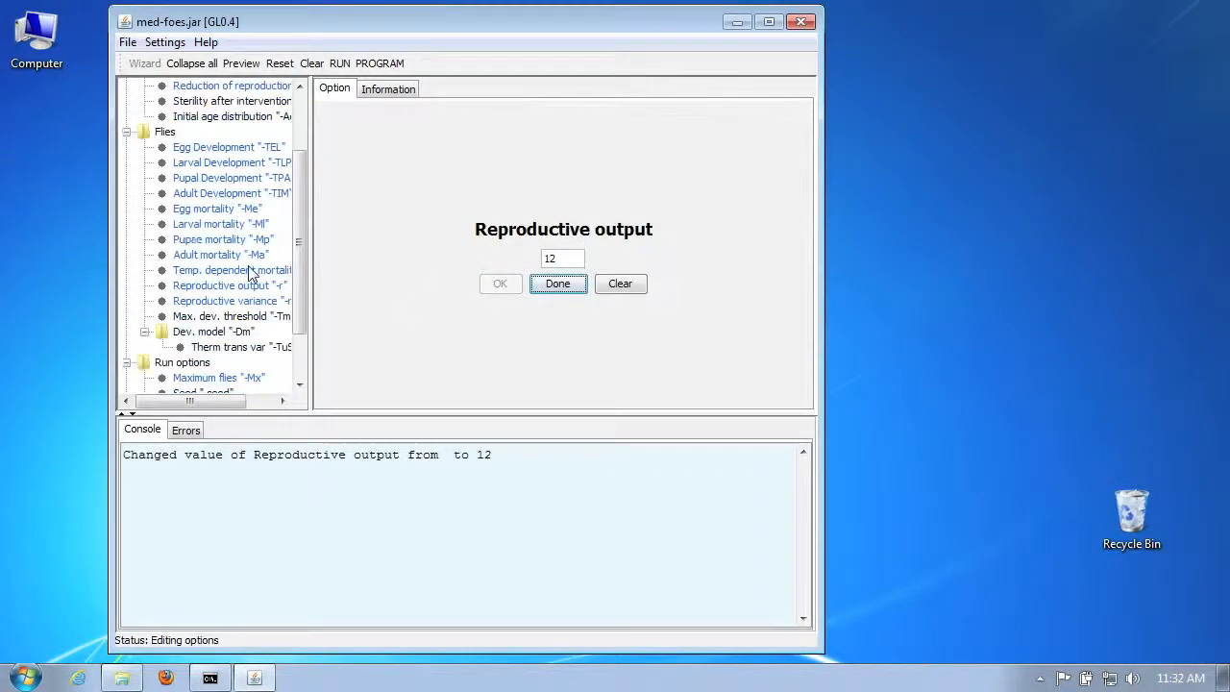
scroll(248, 273, "down", 2)
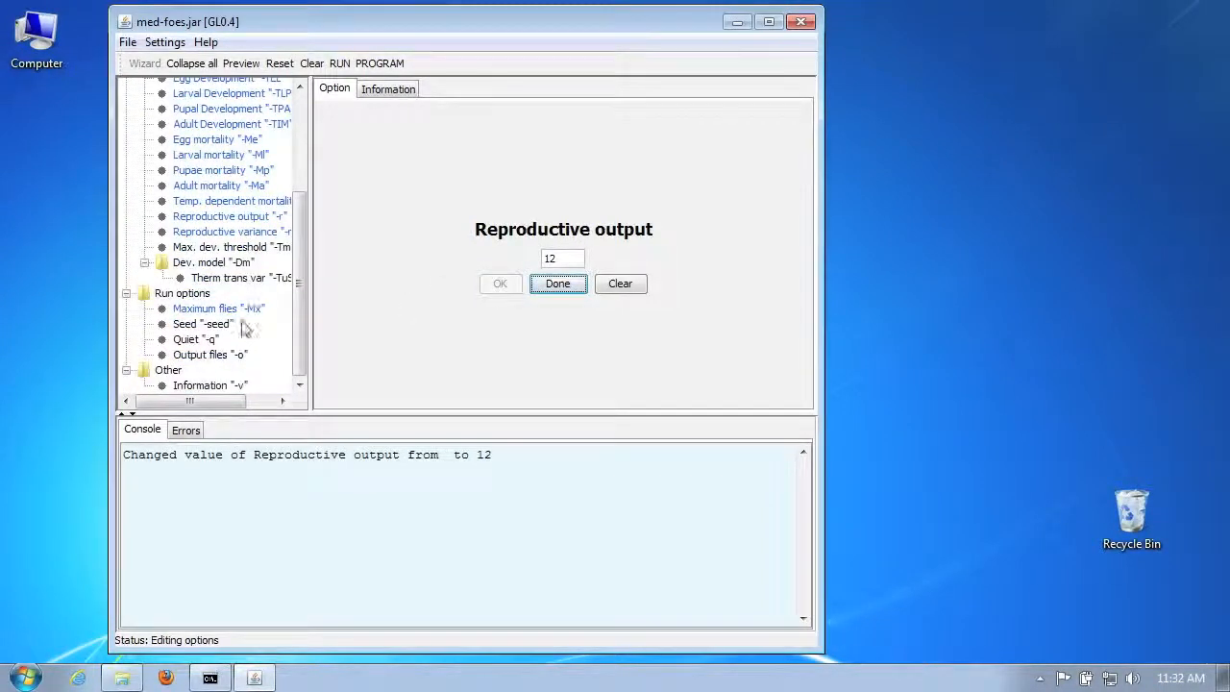
left_click(247, 264)
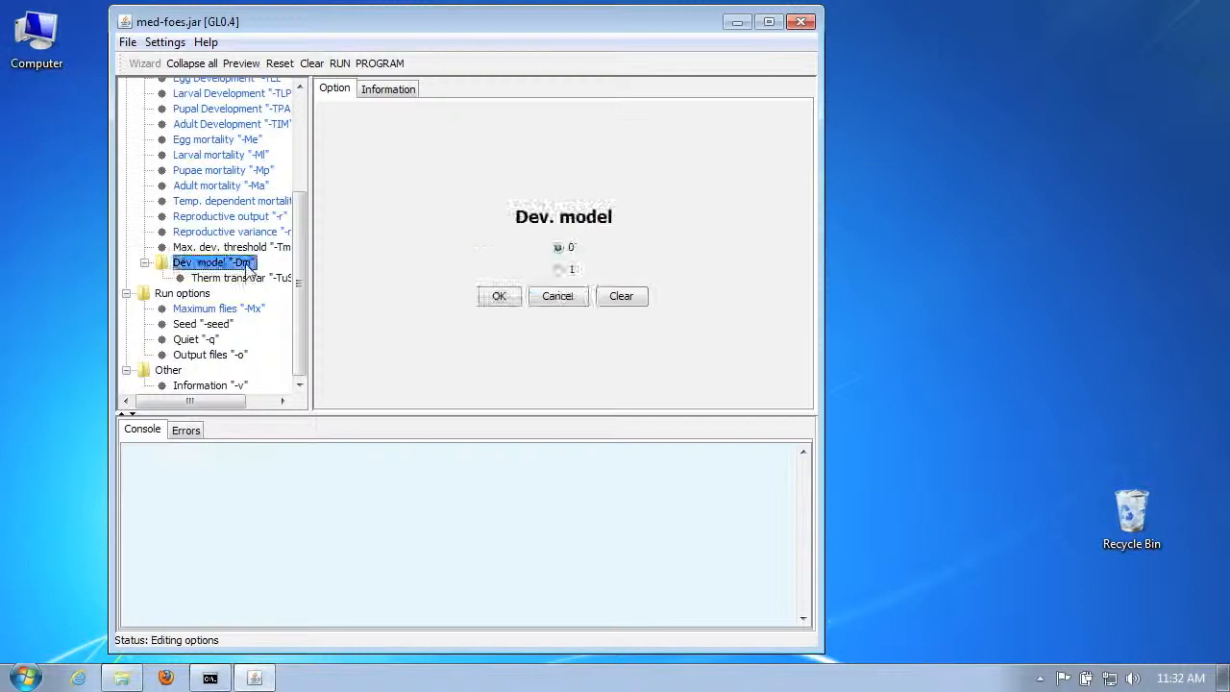
left_click(559, 270)
left_click(498, 296)
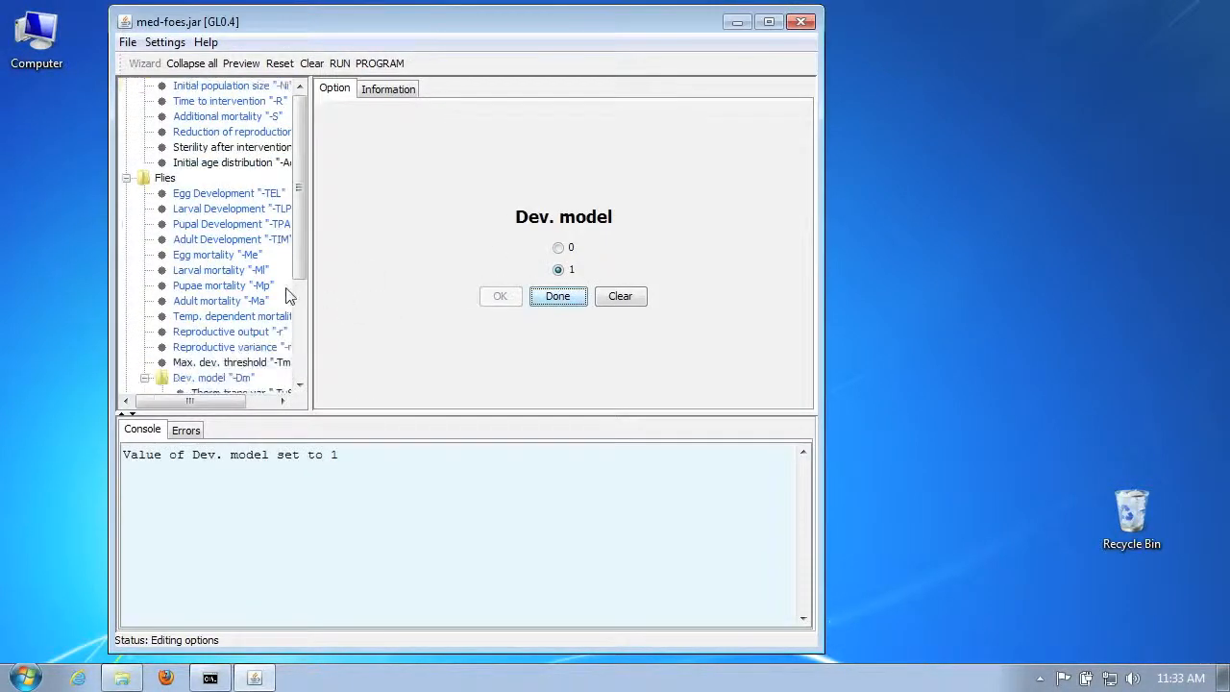
Set Therm trans var under Dev. model to .5 and read its description.
scroll(286, 296, "down", 3)
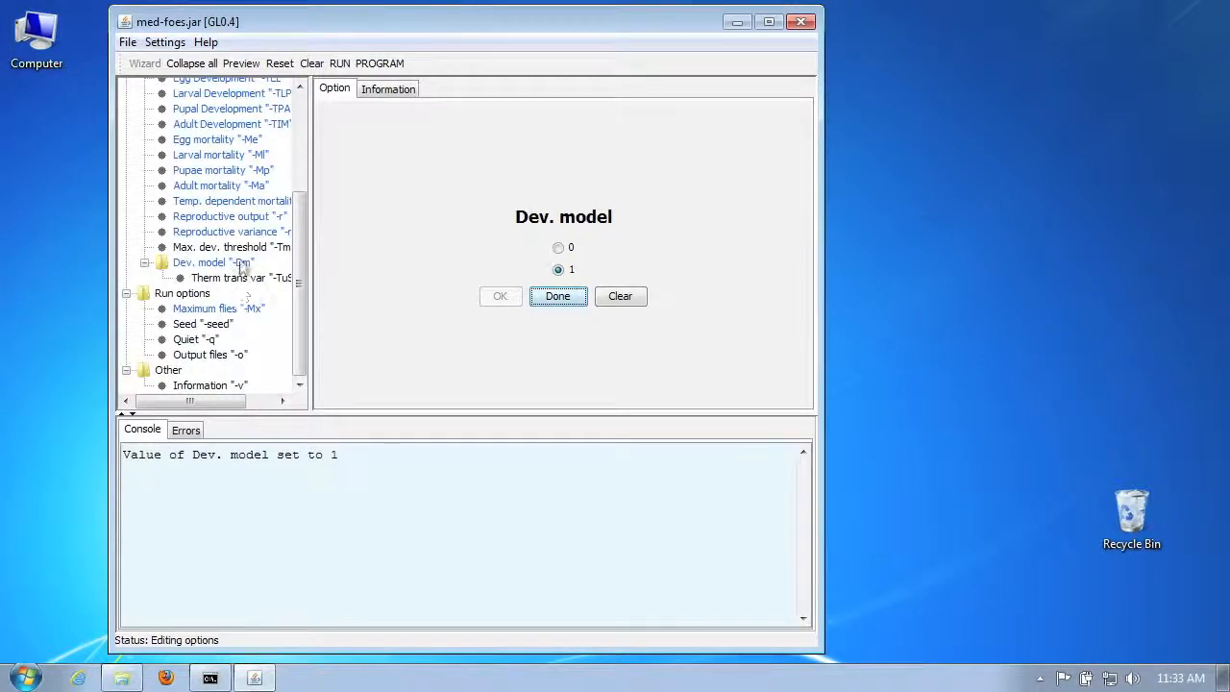
left_click(240, 279)
left_click(549, 261)
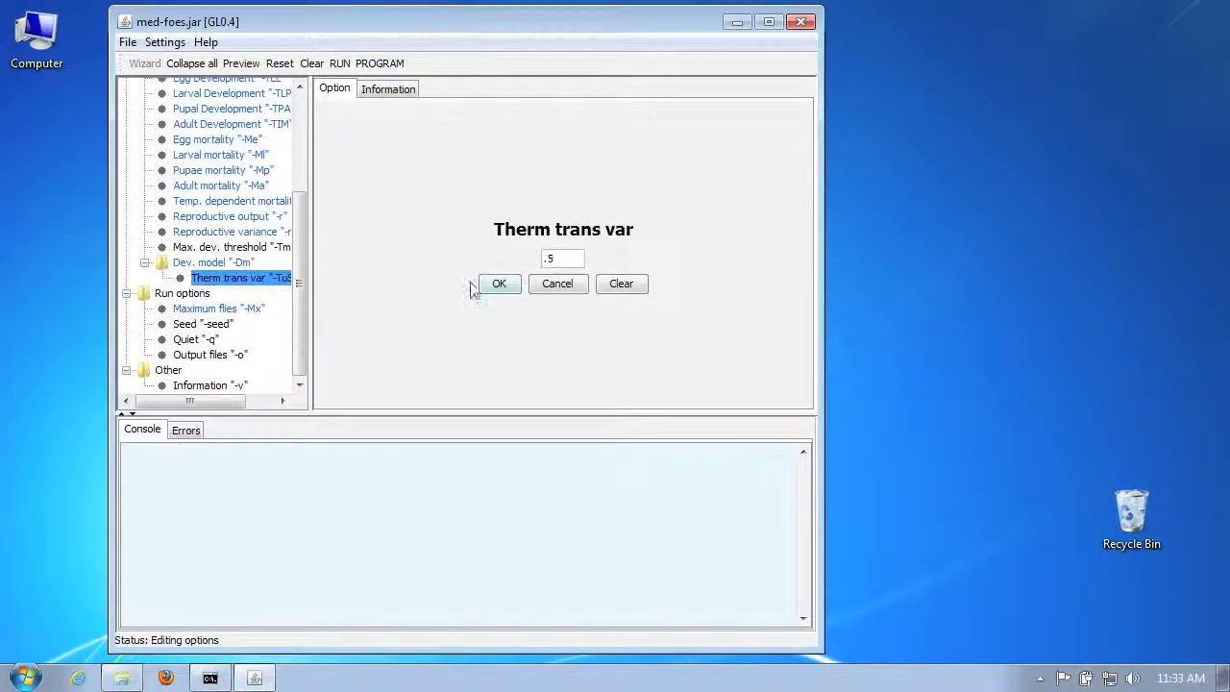
left_click(502, 286)
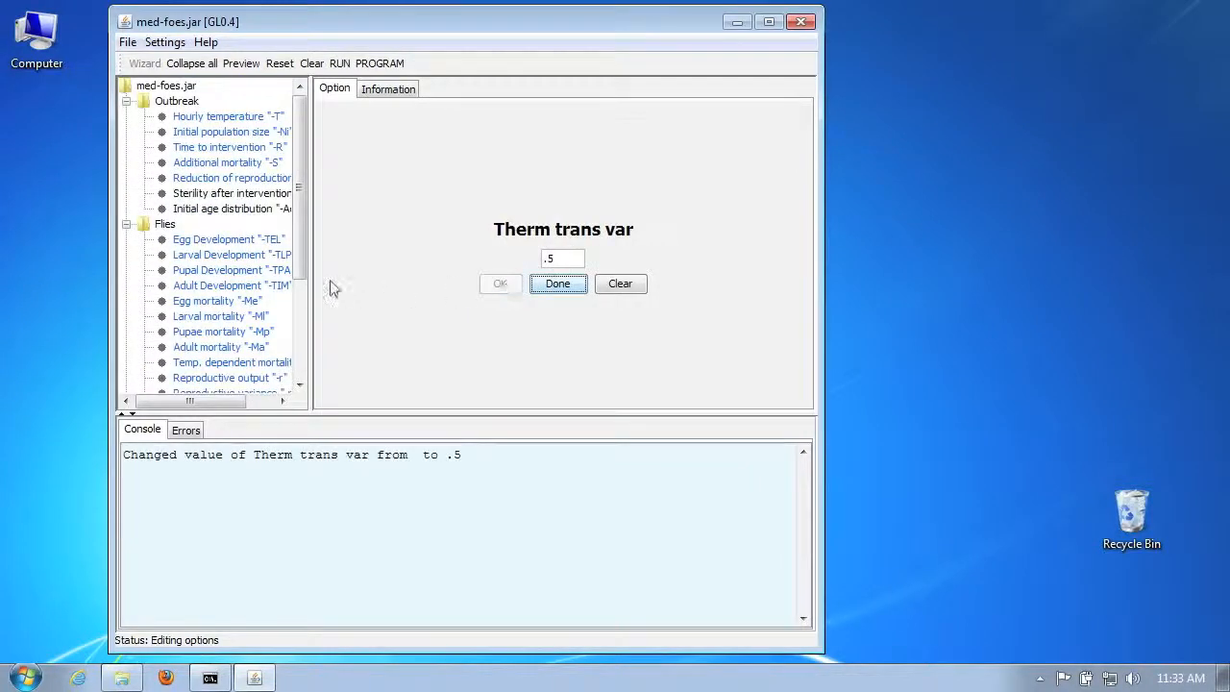
left_click(389, 90)
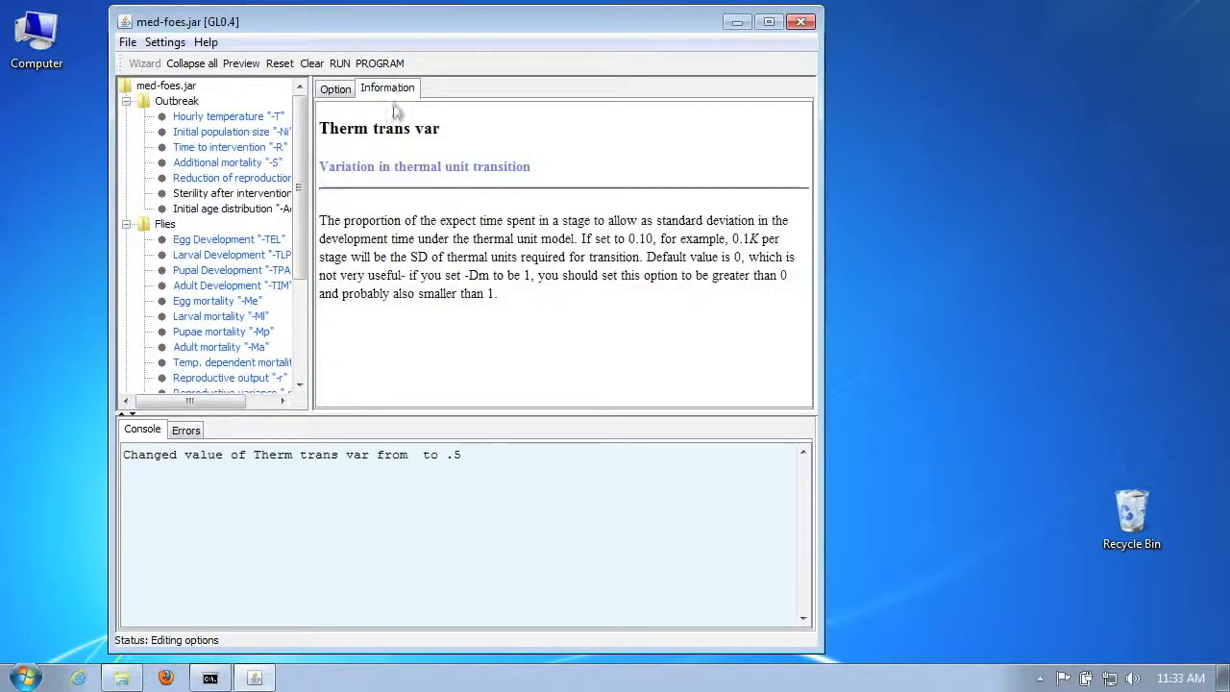
left_click(335, 88)
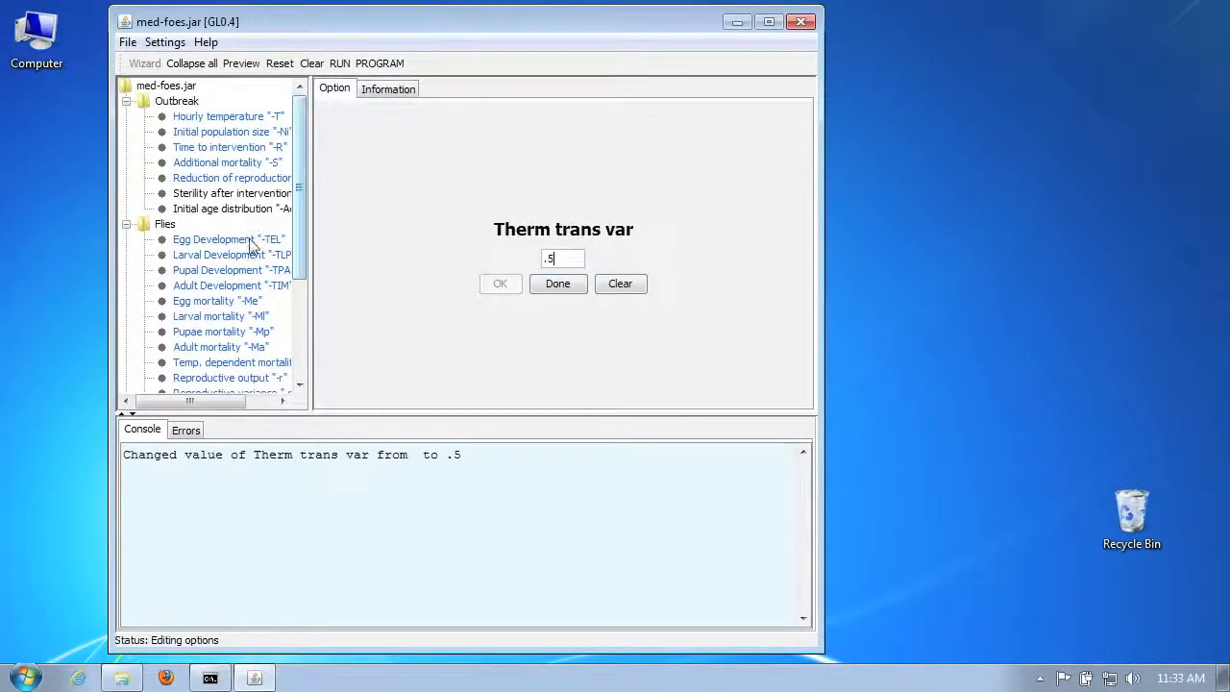
Set Sterility after intervention to true in the Outbreak group and Quiet to false in the Run options.
left_click(267, 194)
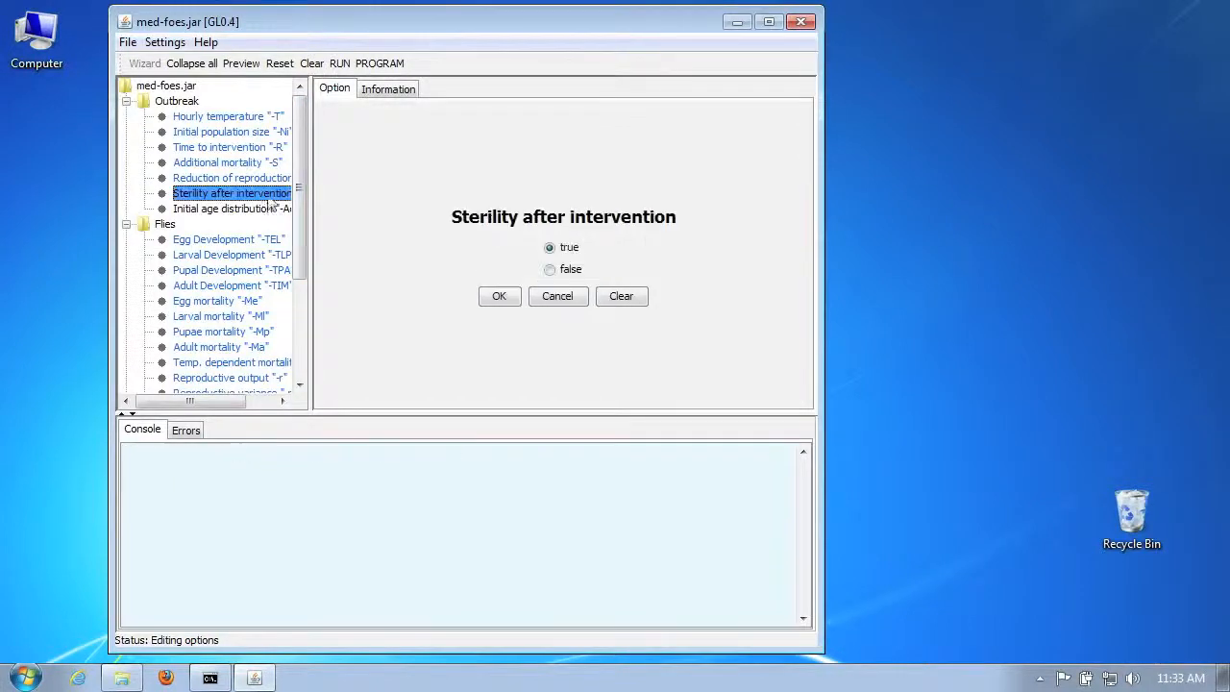
left_click(498, 294)
scroll(219, 223, "down", 3)
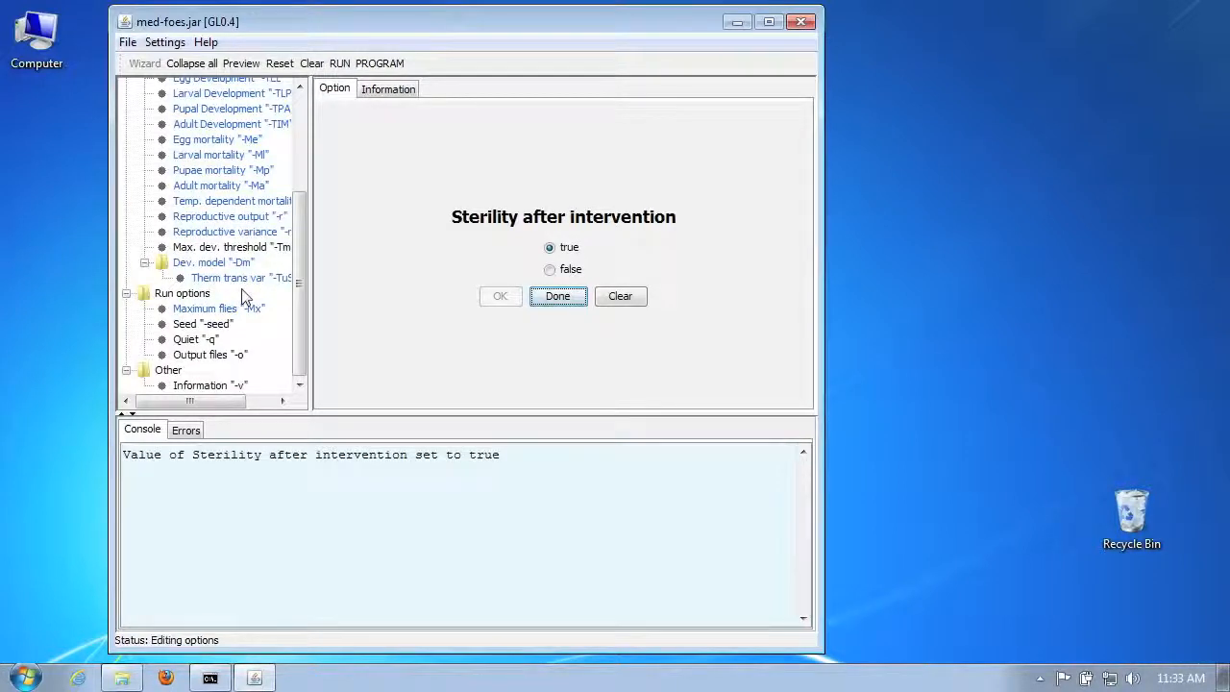
left_click(206, 339)
left_click(569, 269)
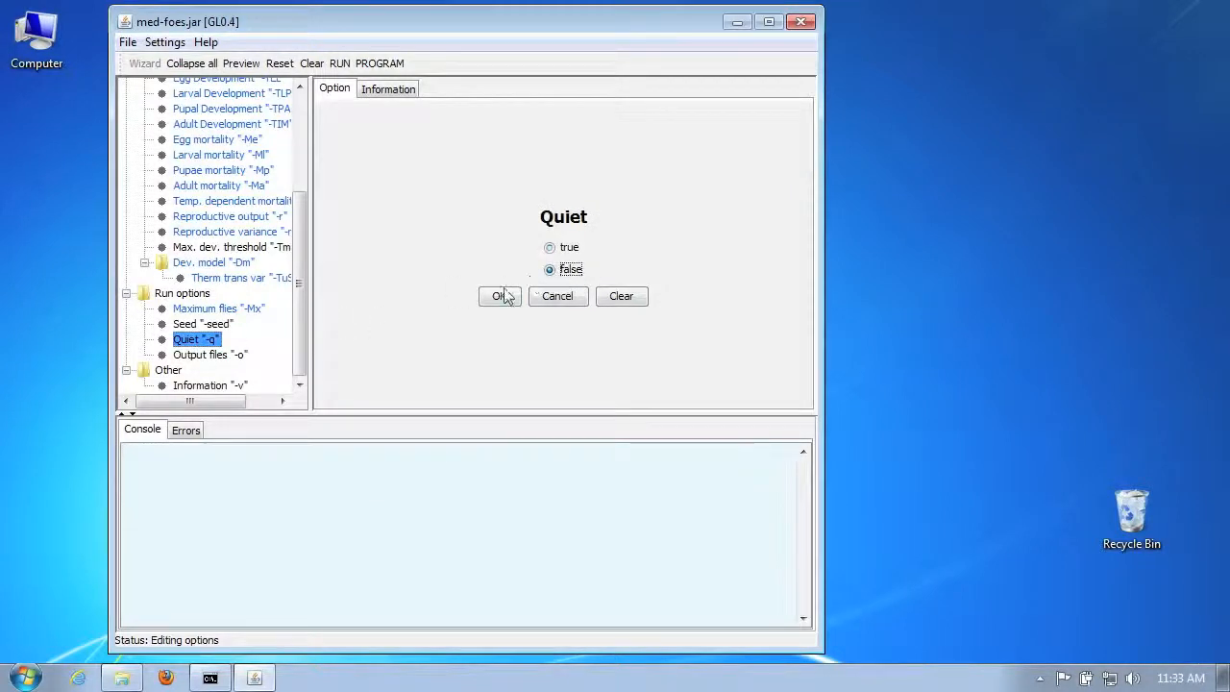
left_click(500, 296)
Check the option tree for remaining unset required entries and preview the resulting command line in the console.
scroll(231, 305, "down", 5)
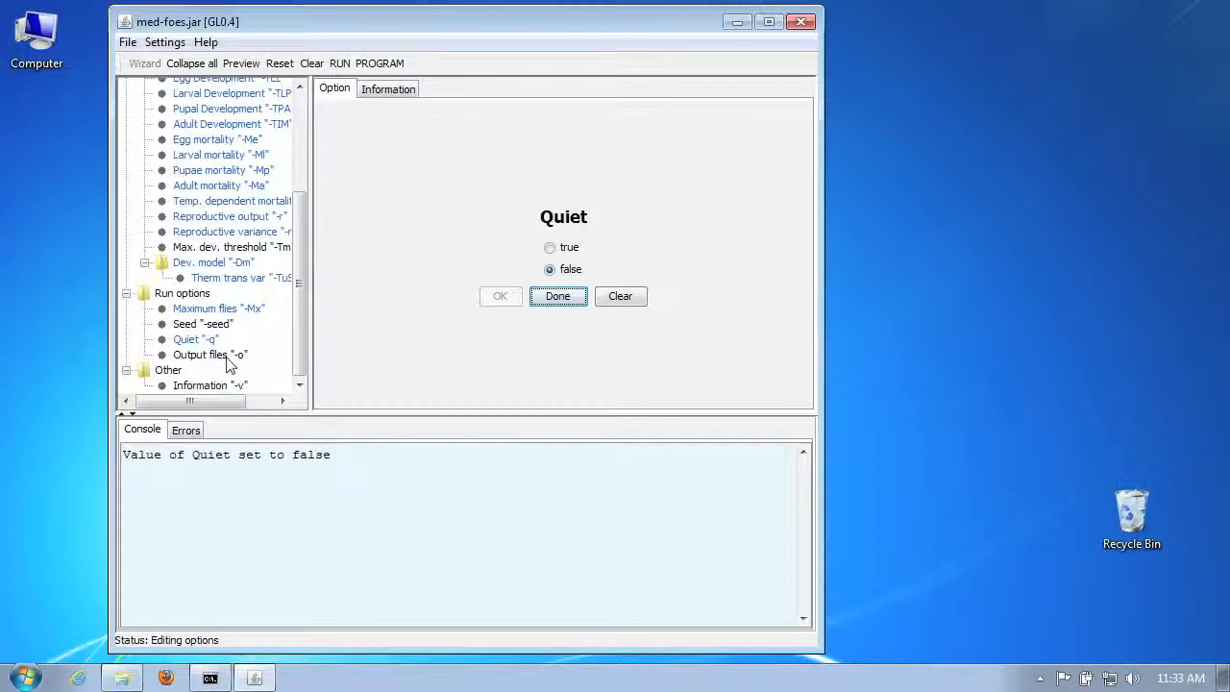
scroll(245, 343, "up", 5)
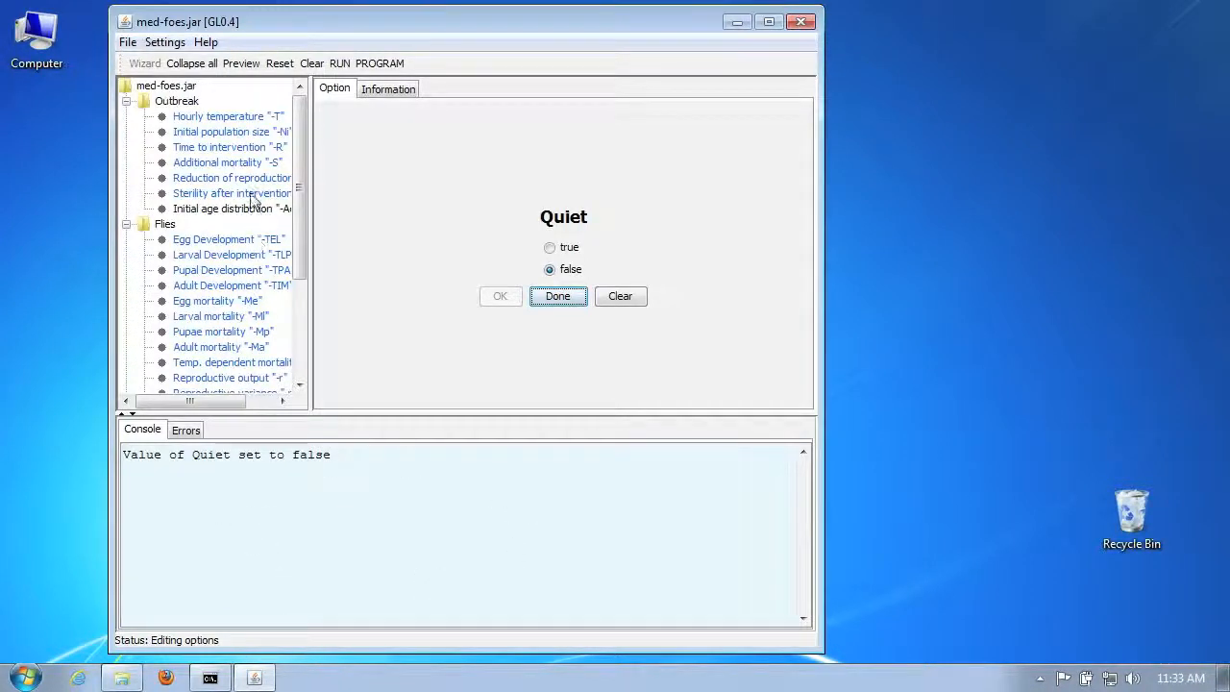
scroll(233, 201, "down", 2)
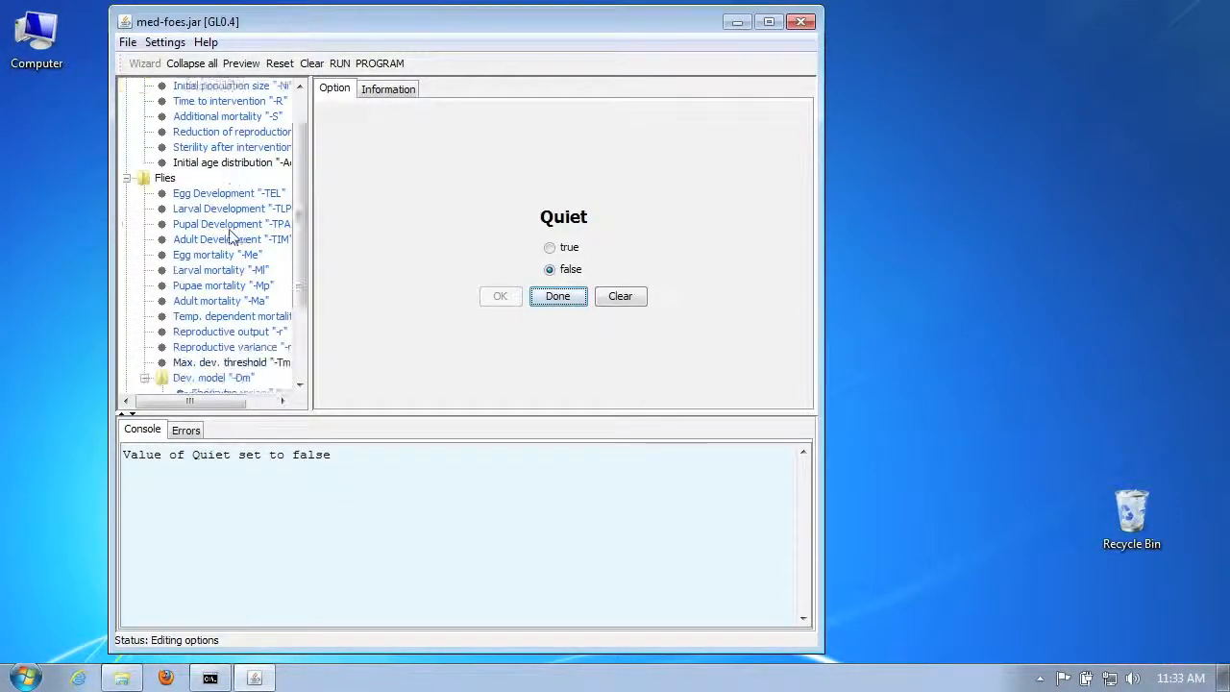
scroll(231, 237, "up", 2)
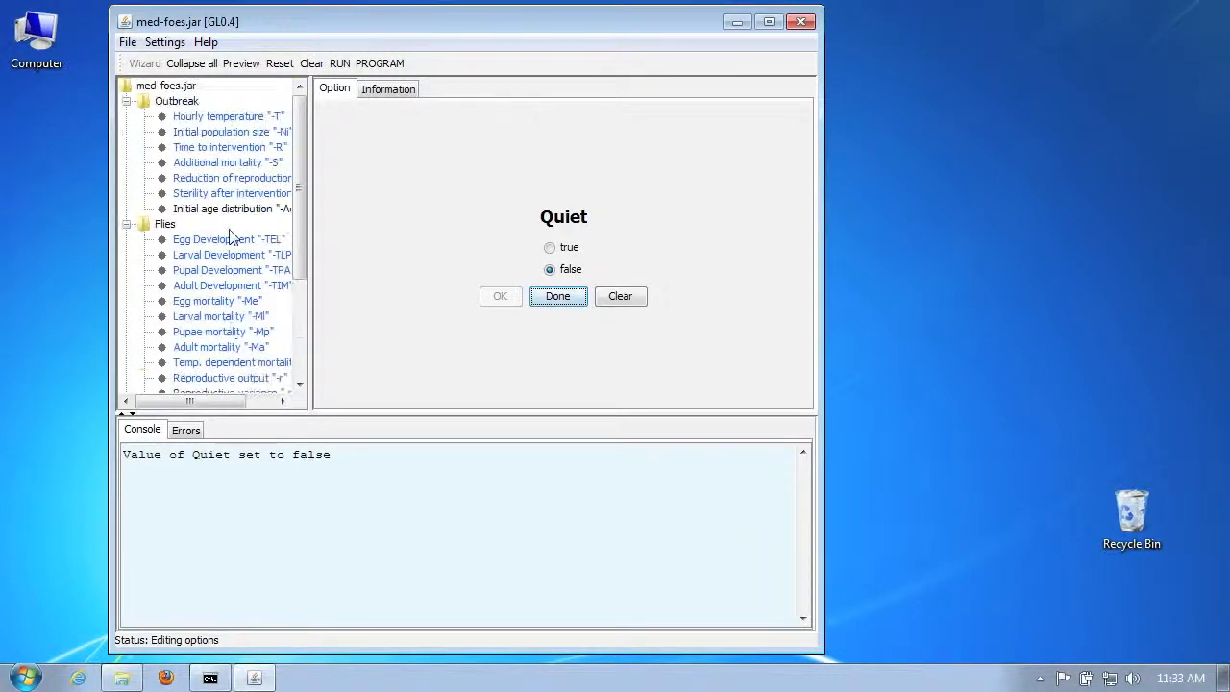
left_click(248, 73)
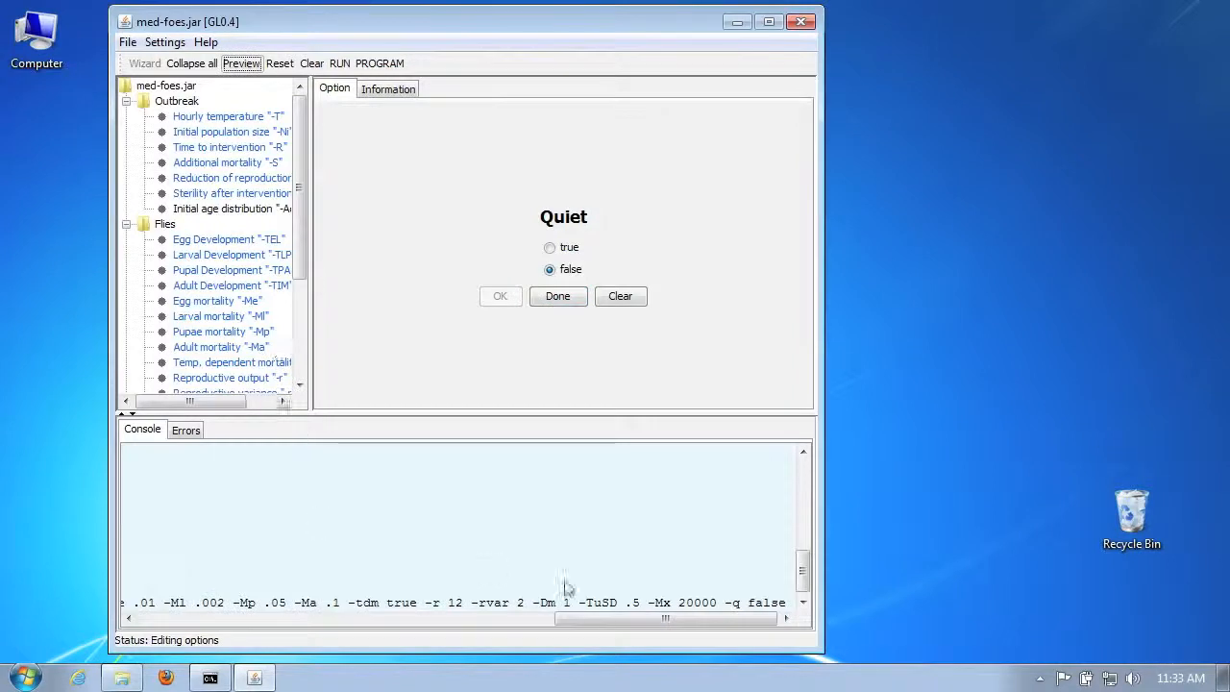
Review the list of current settings and the full command line in the console preview, highlighting the command line.
left_click_drag(609, 618, 188, 616)
scroll(264, 527, "up", 8)
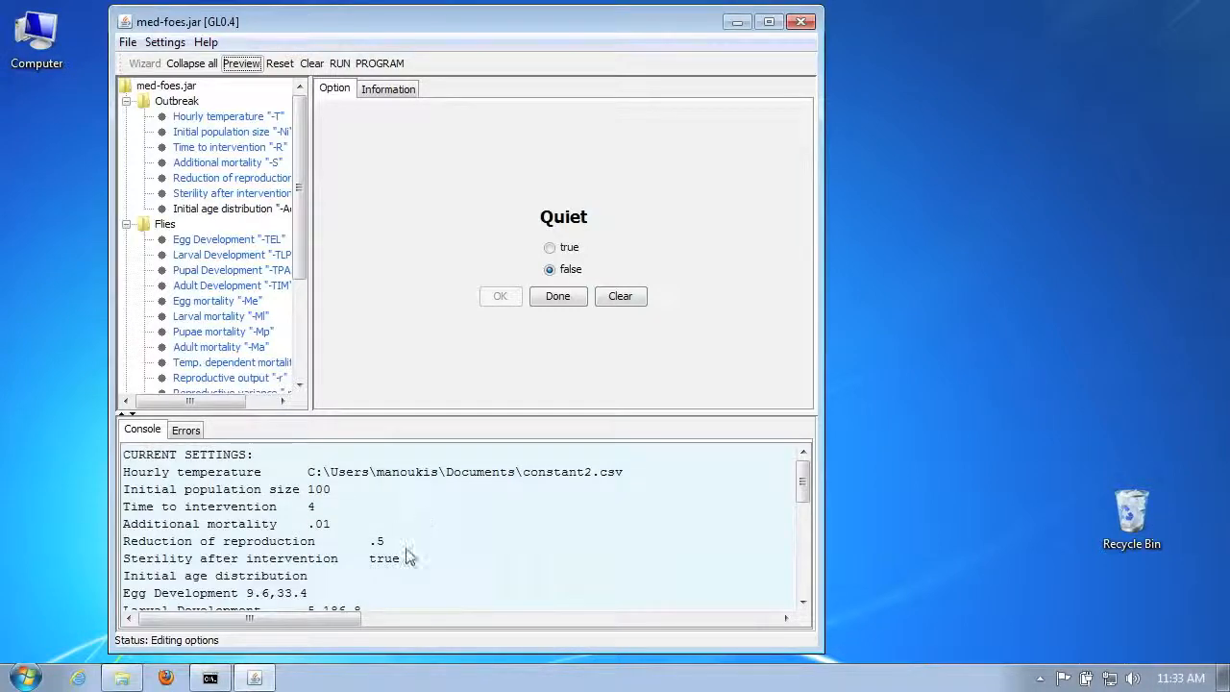
scroll(401, 566, "down", 2)
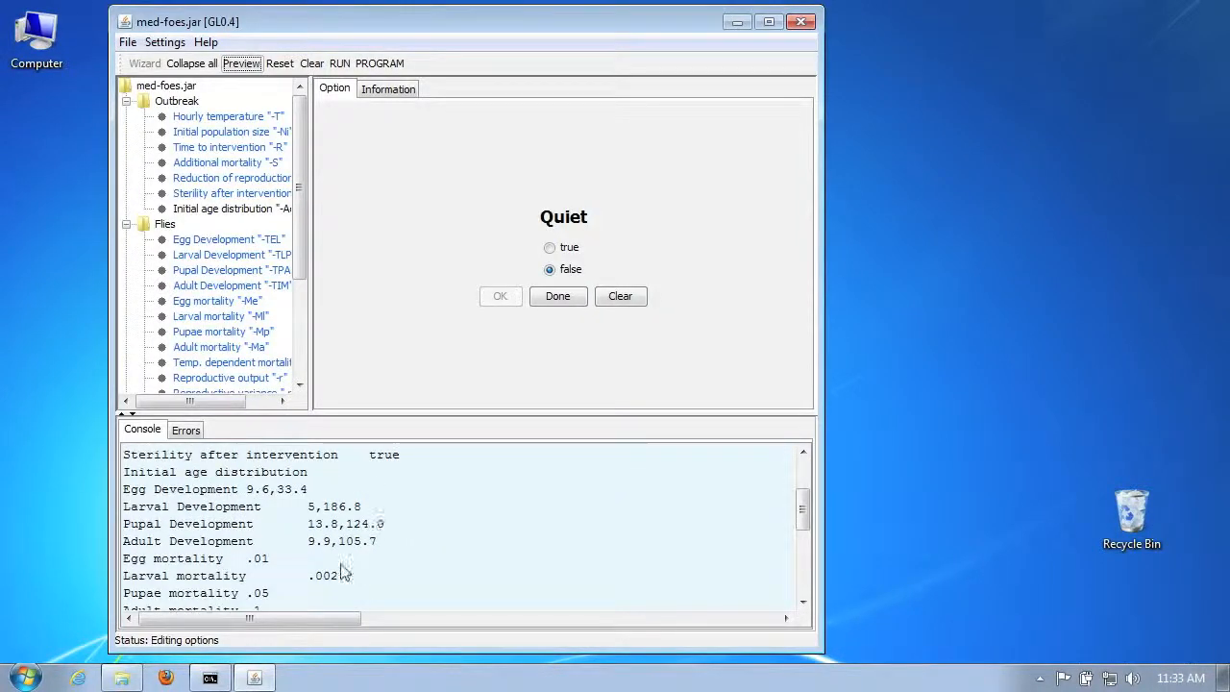
scroll(343, 572, "down", 5)
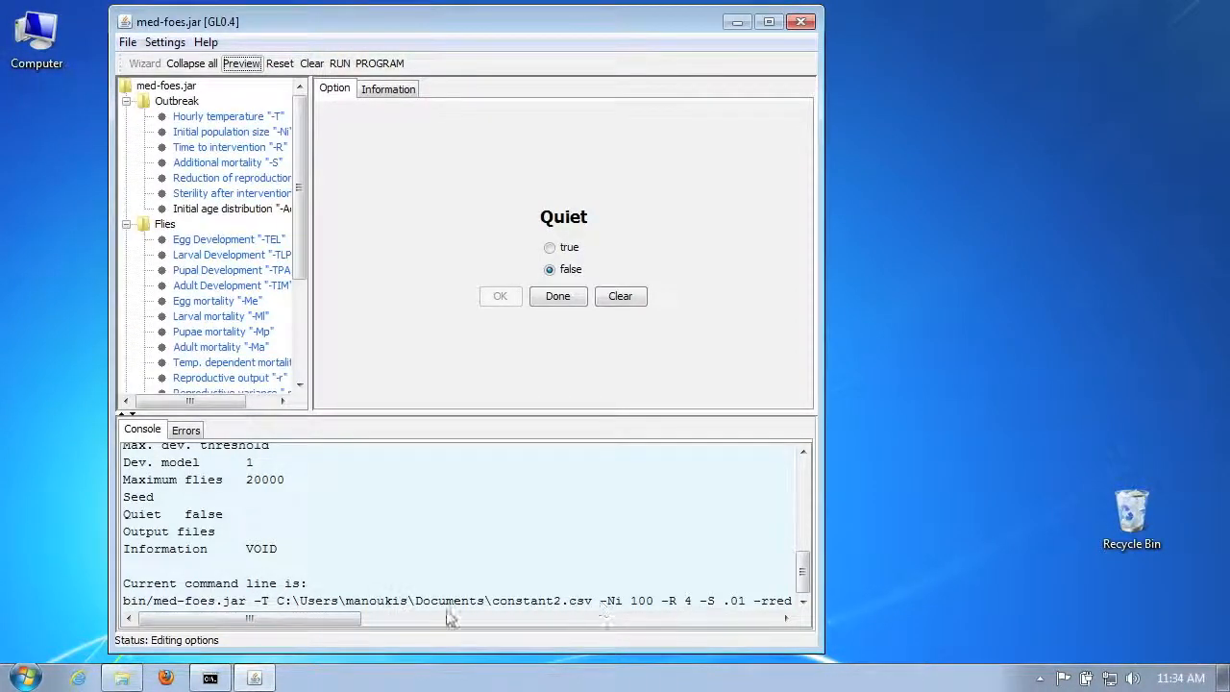
left_click_drag(302, 618, 381, 615)
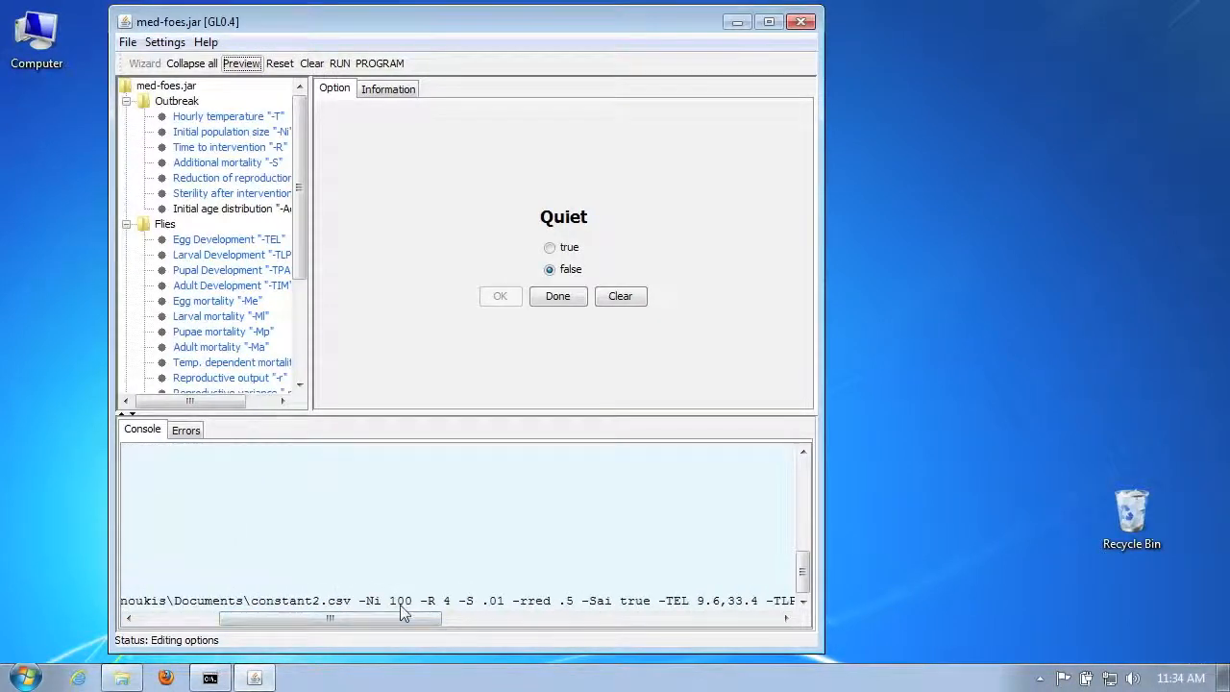
left_click_drag(413, 620, 303, 620)
double_click(308, 601)
left_click(306, 602)
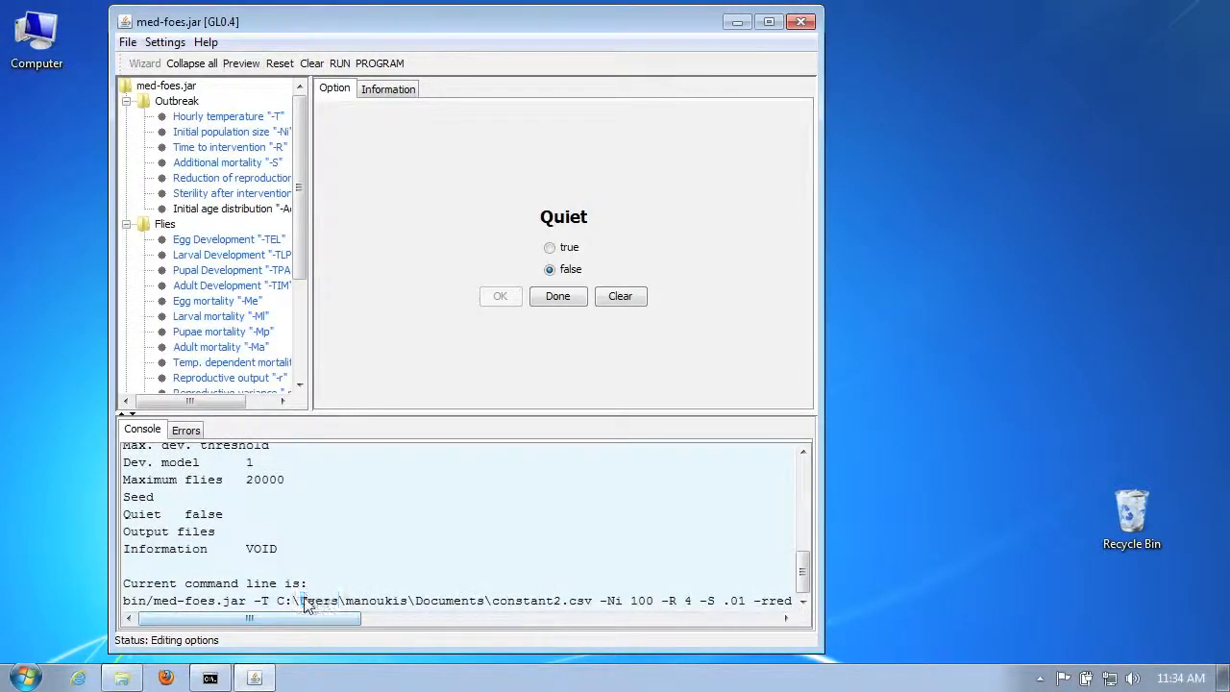
triple_click(305, 600)
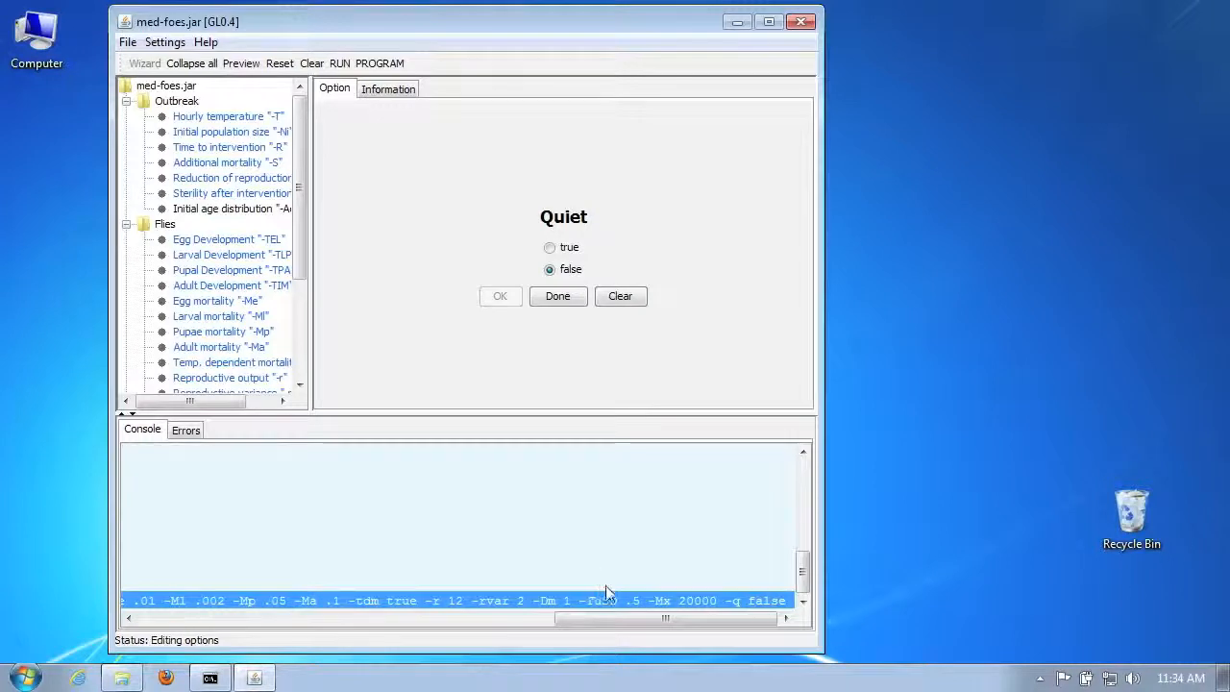
left_click_drag(625, 620, 189, 648)
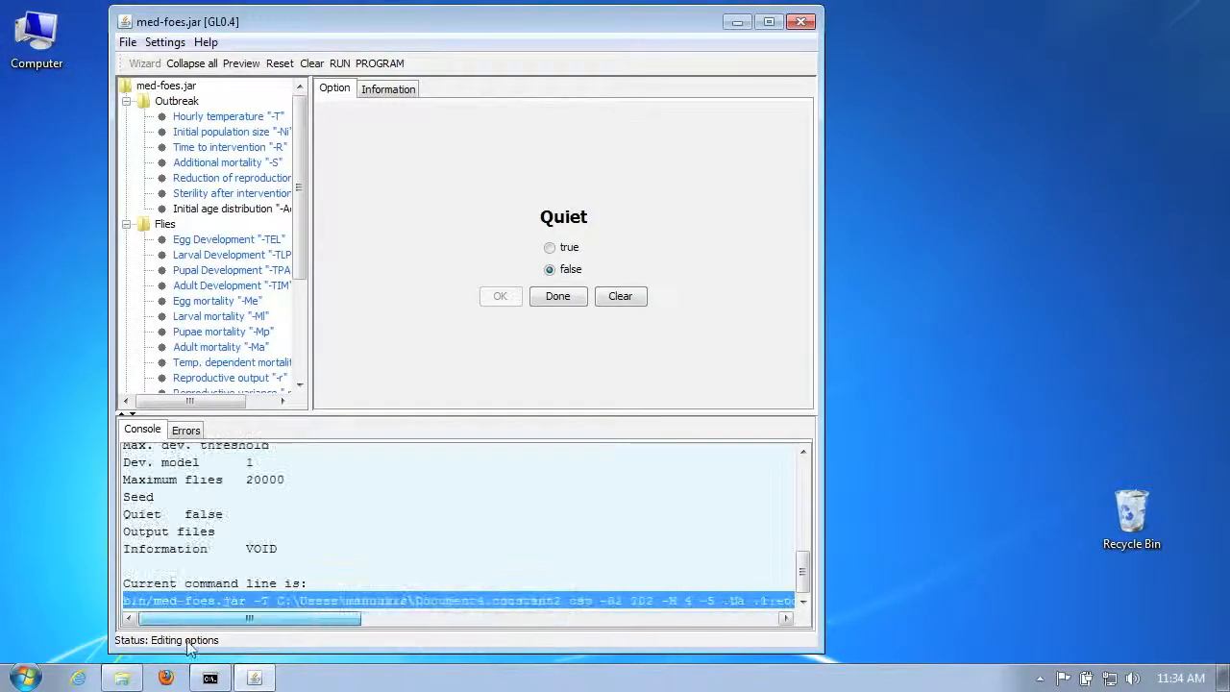
left_click(232, 573)
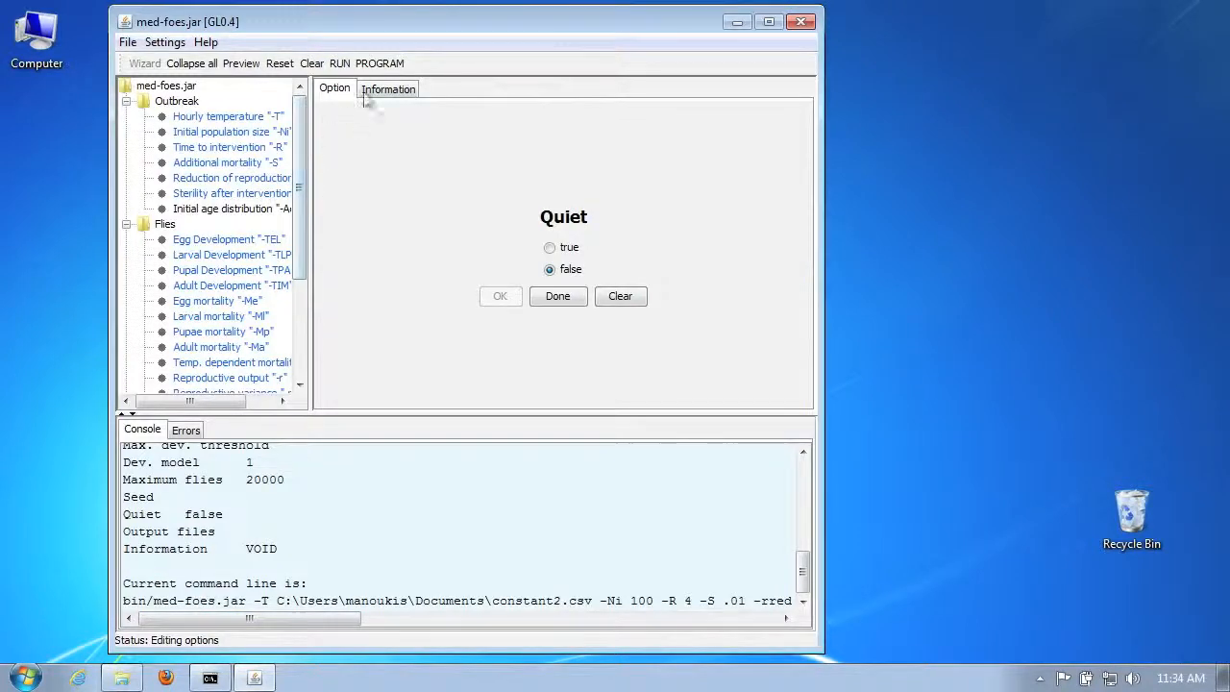
Run the simulation program and review the daily temperature, death, birth and life-stage records in the console output.
left_click(379, 64)
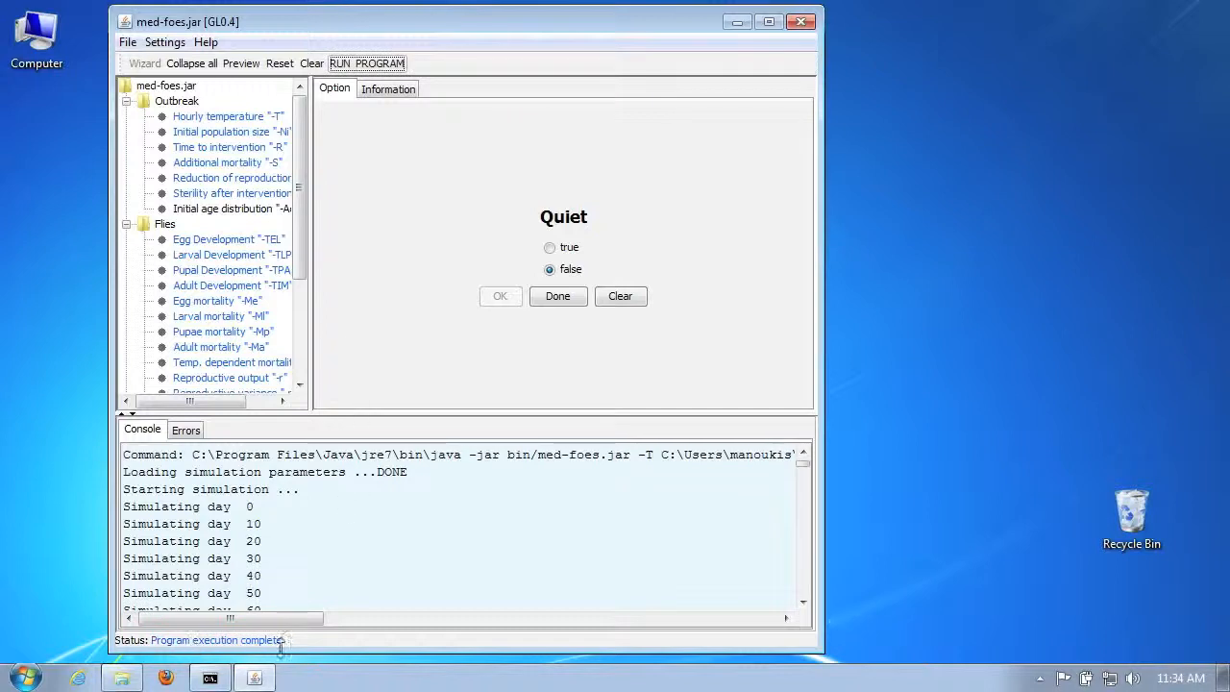
scroll(374, 509, "down", 5)
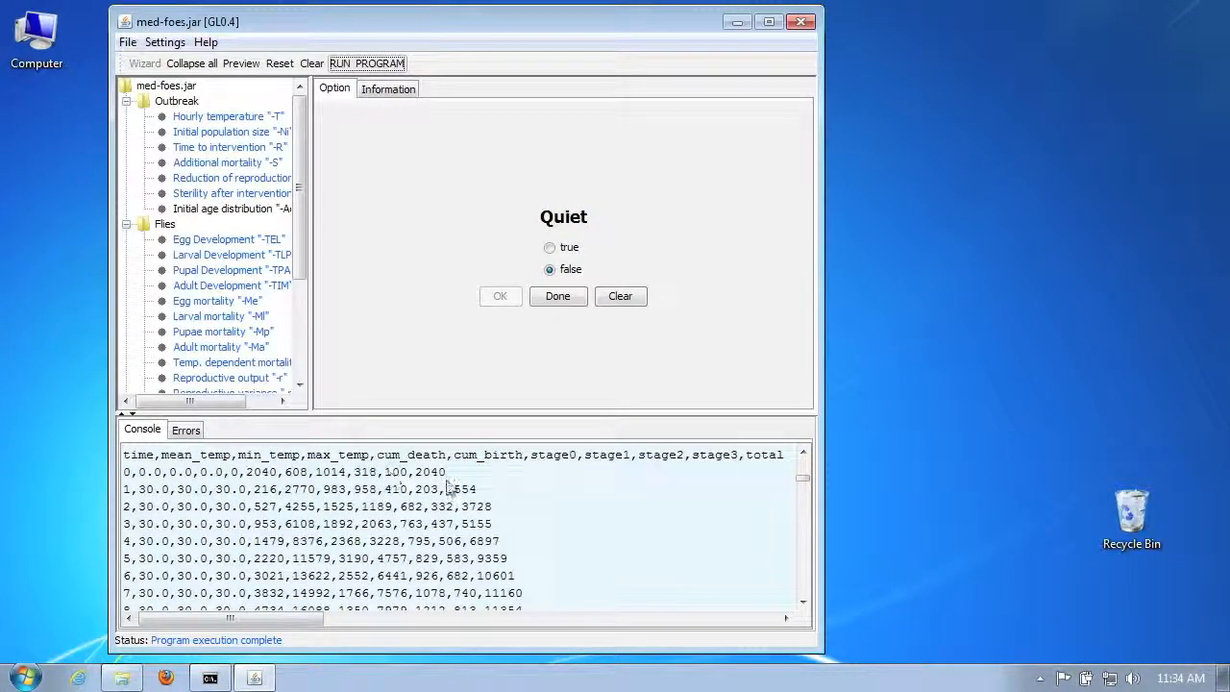
scroll(451, 494, "down", 1)
scroll(458, 510, "up", 1)
scroll(459, 510, "down", 4)
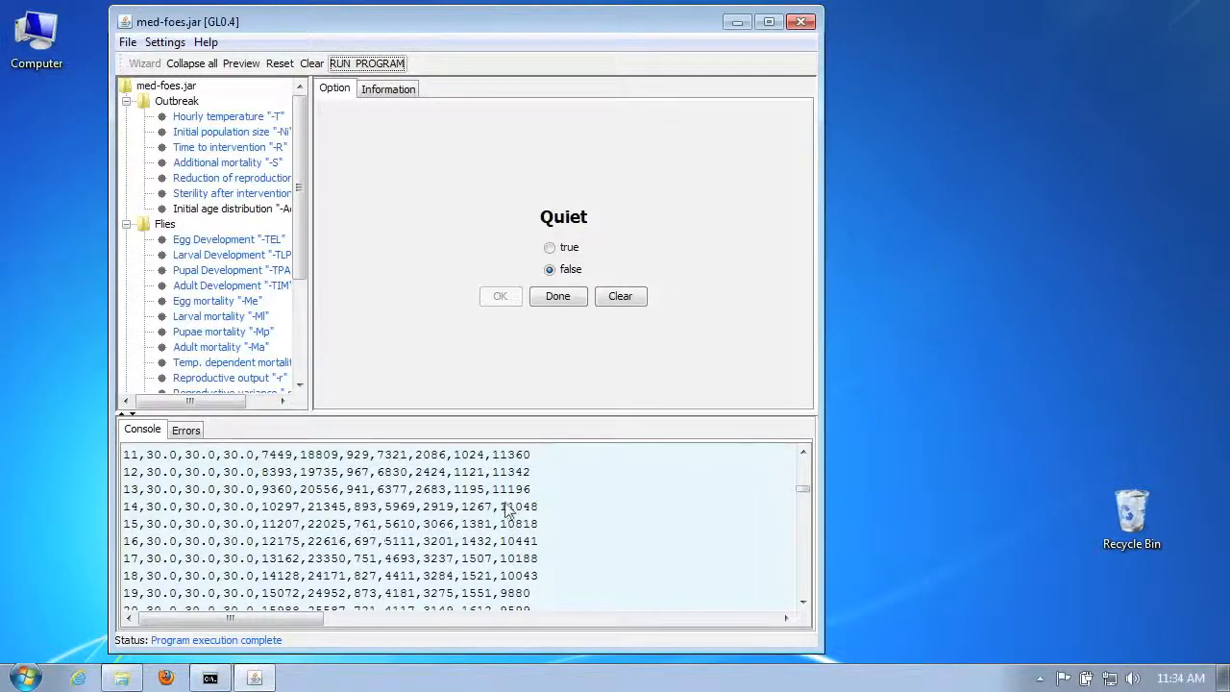
scroll(509, 508, "down", 2)
scroll(507, 509, "down", 20)
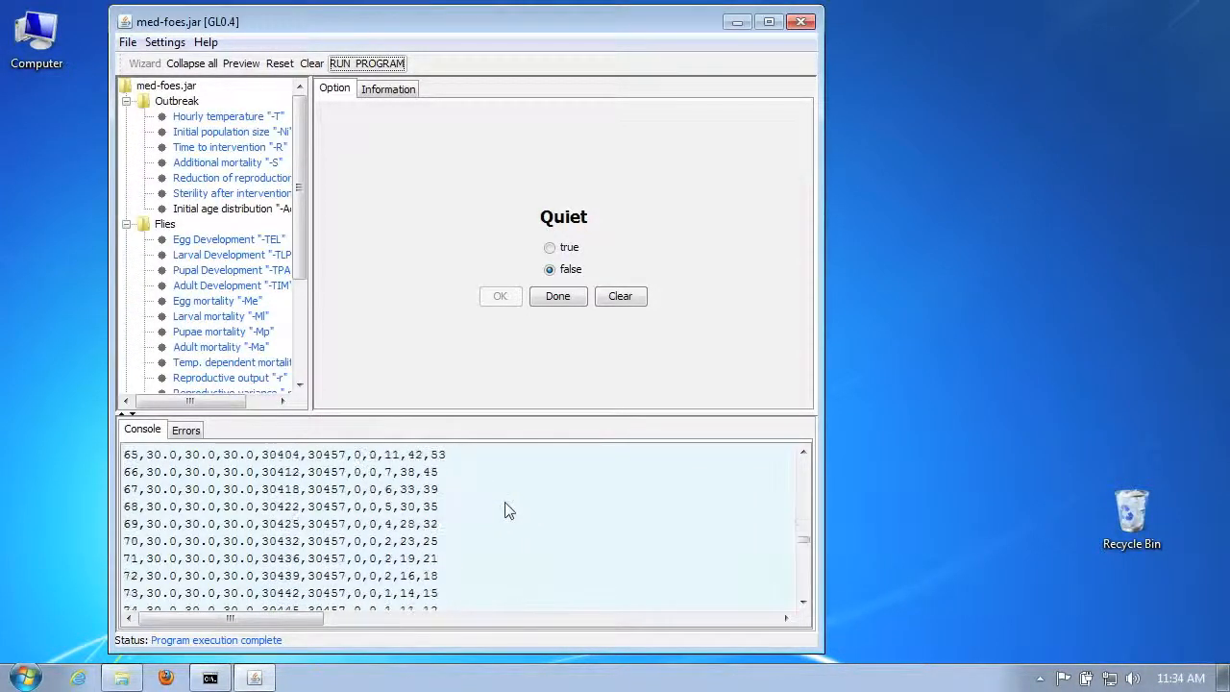
Examine the general, results and parameters sections of the run summary, highlighting the number of hours simulated.
scroll(507, 509, "down", 10)
scroll(506, 508, "up", 1)
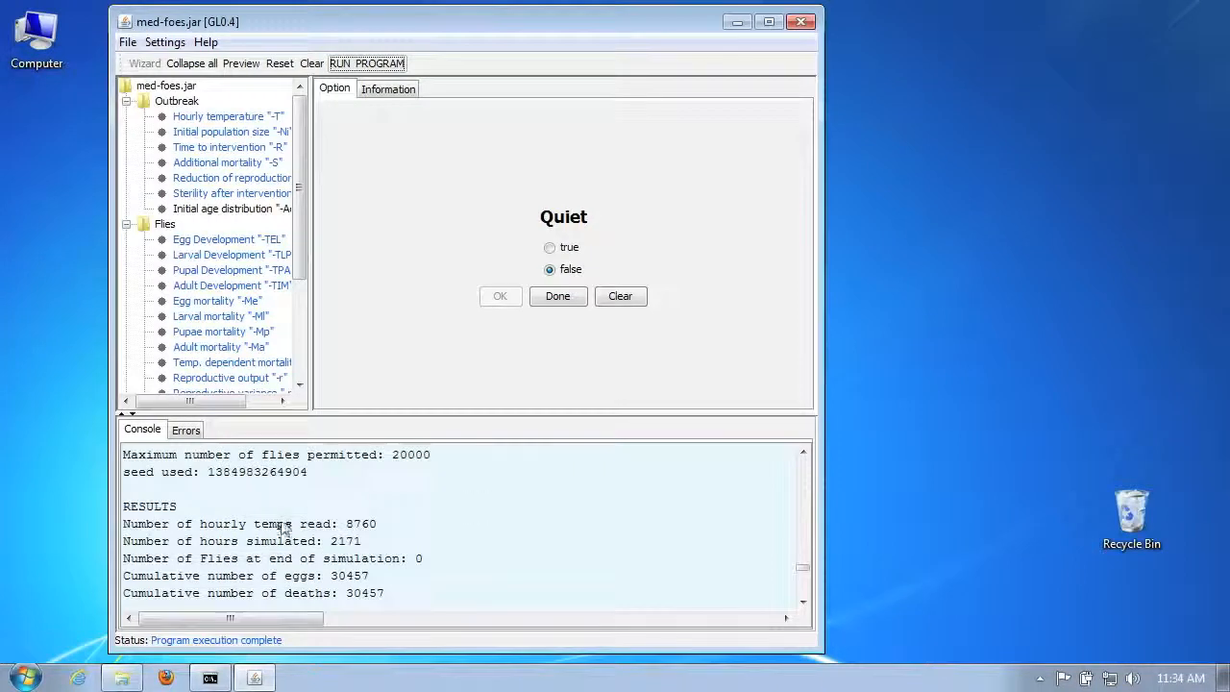
scroll(277, 519, "up", 1)
scroll(206, 481, "up", 1)
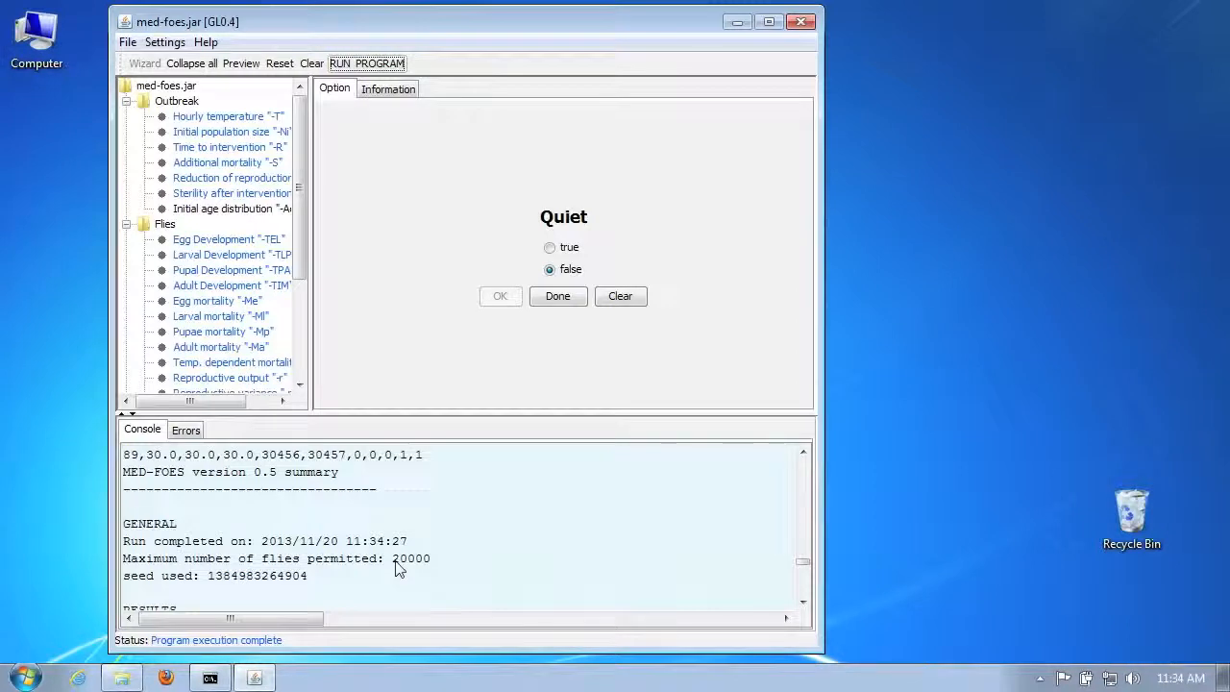
scroll(389, 574, "down", 2)
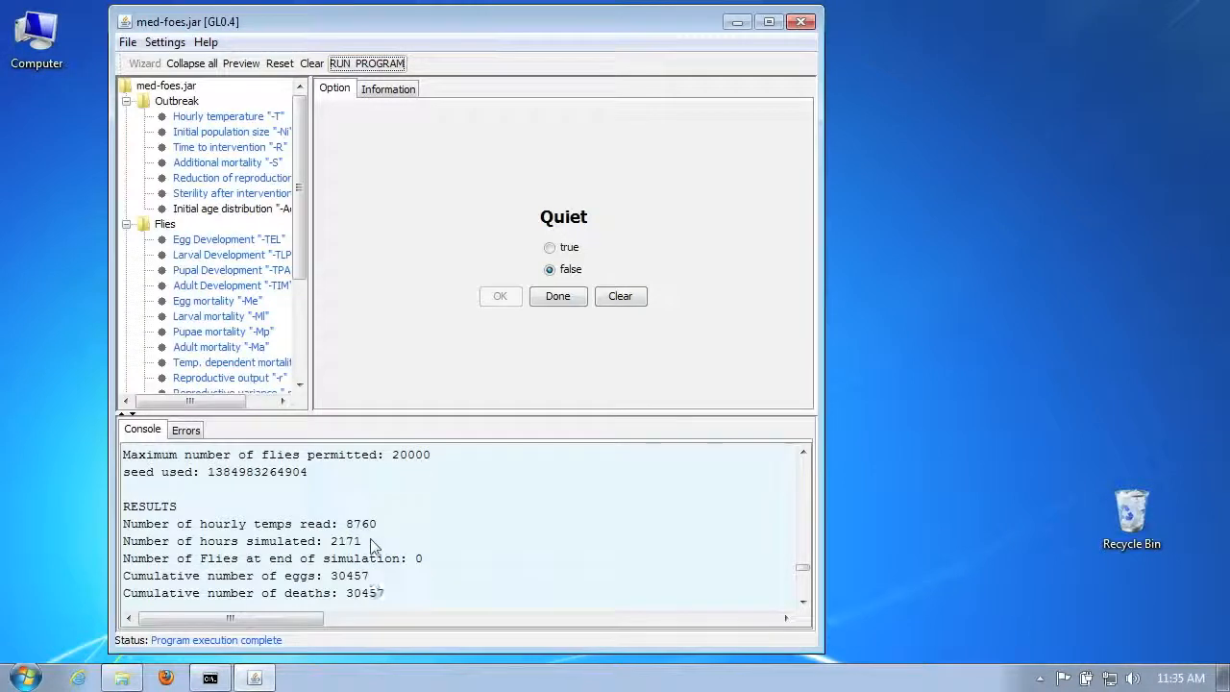
left_click_drag(373, 546, 329, 543)
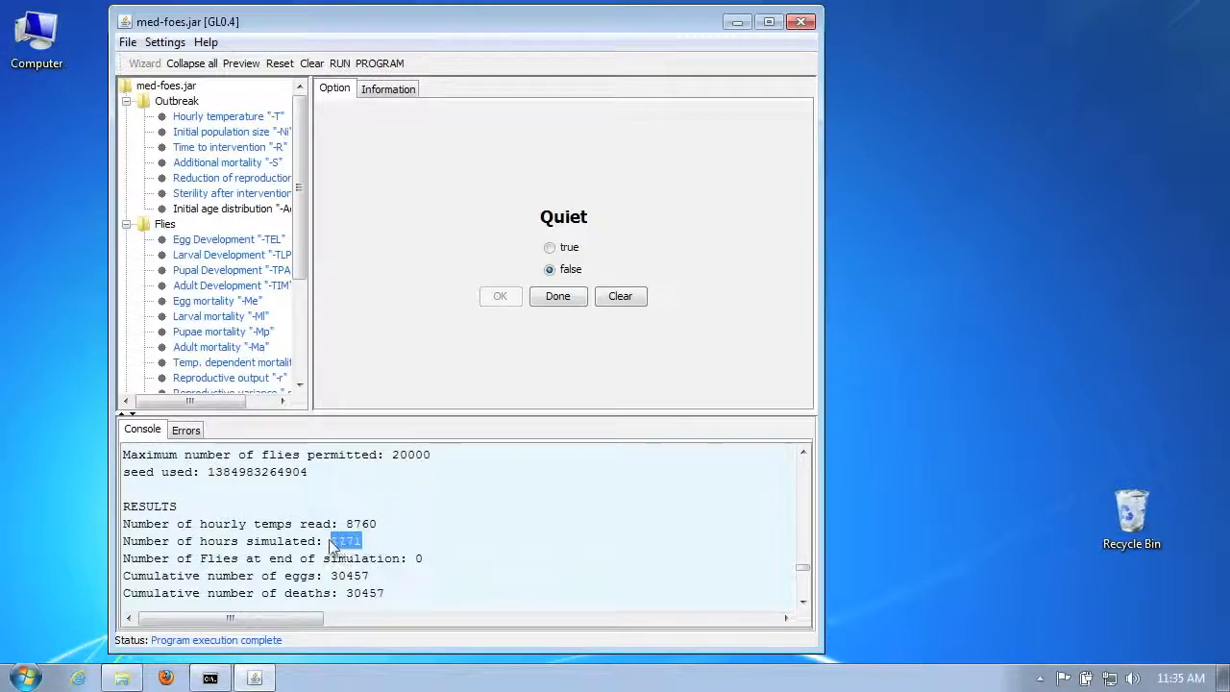
left_click(471, 548)
scroll(471, 548, "down", 4)
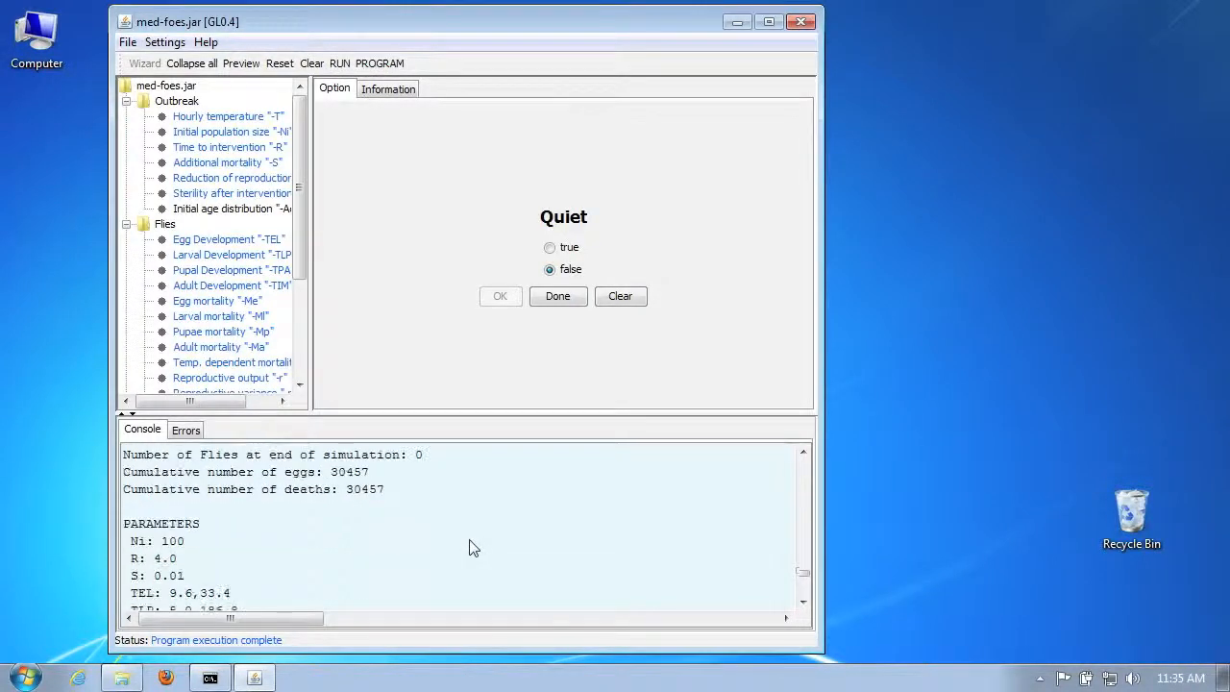
scroll(278, 508, "down", 5)
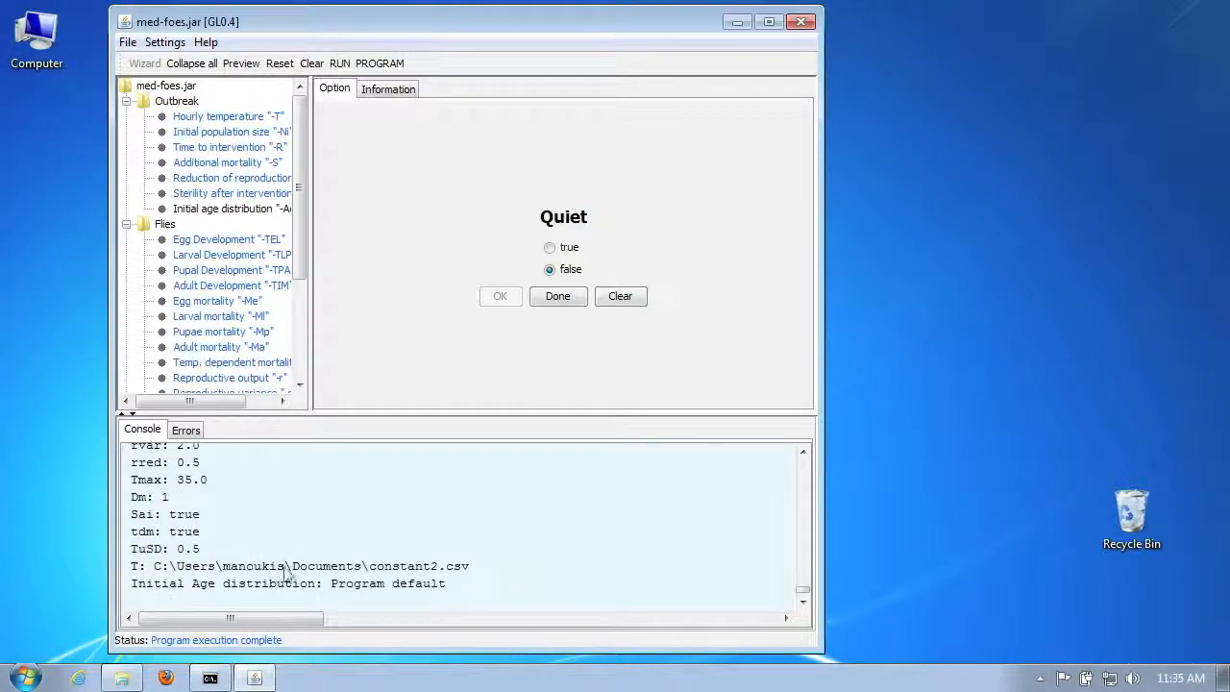
scroll(448, 548, "up", 9)
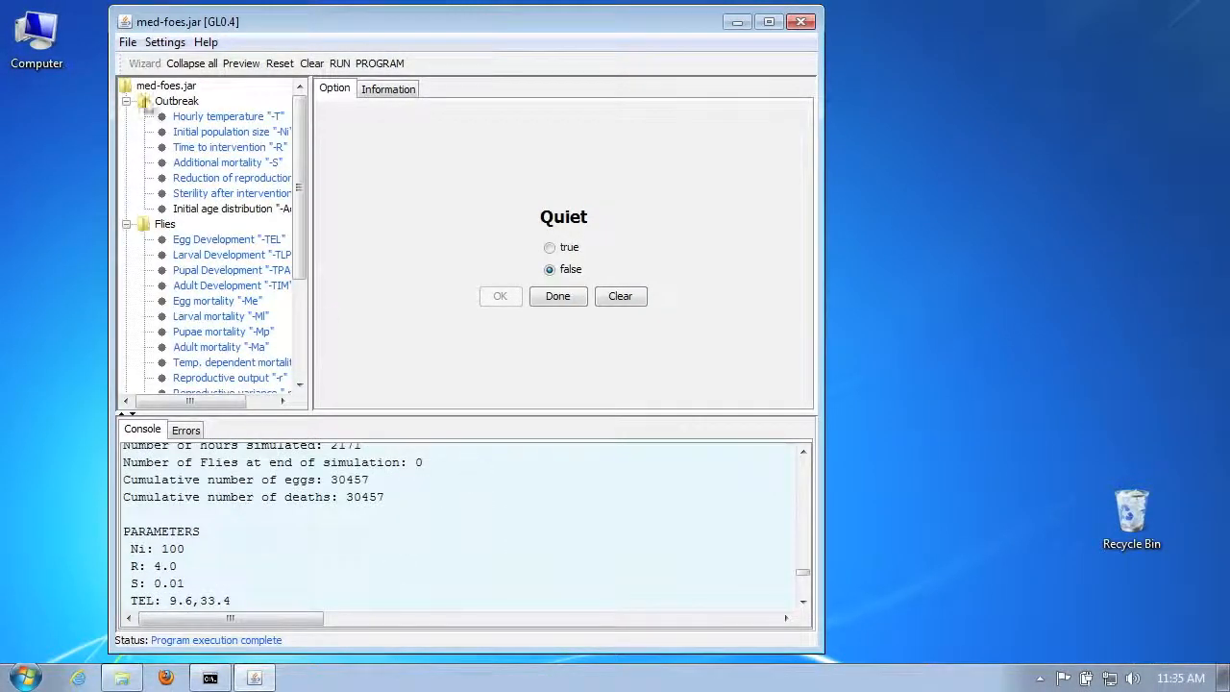
left_click(130, 44)
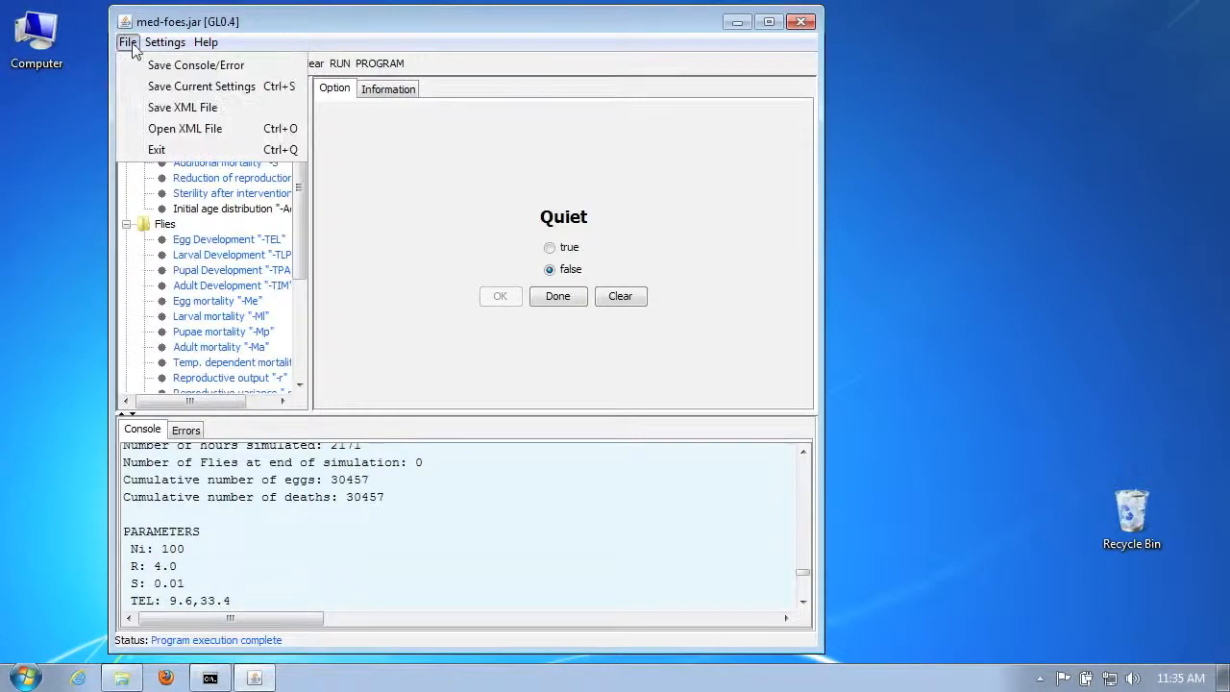
left_click(173, 88)
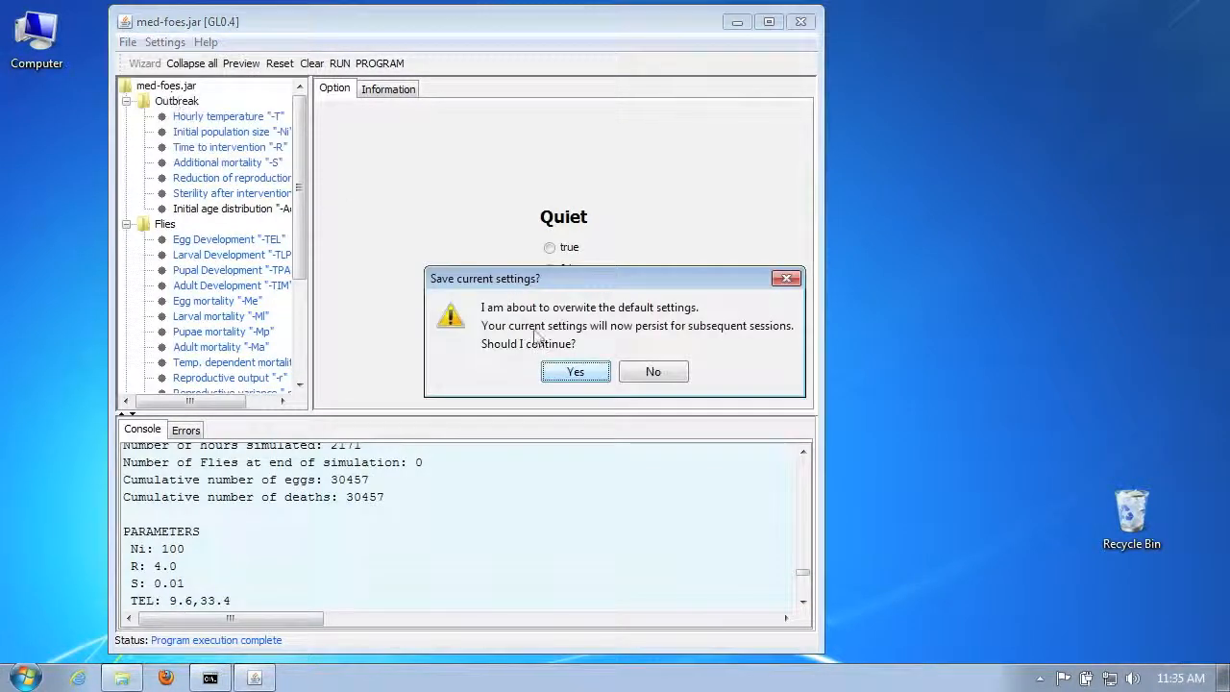
left_click(651, 372)
Save the console and error output to the Desktop as test_console_output.txt.
left_click(128, 44)
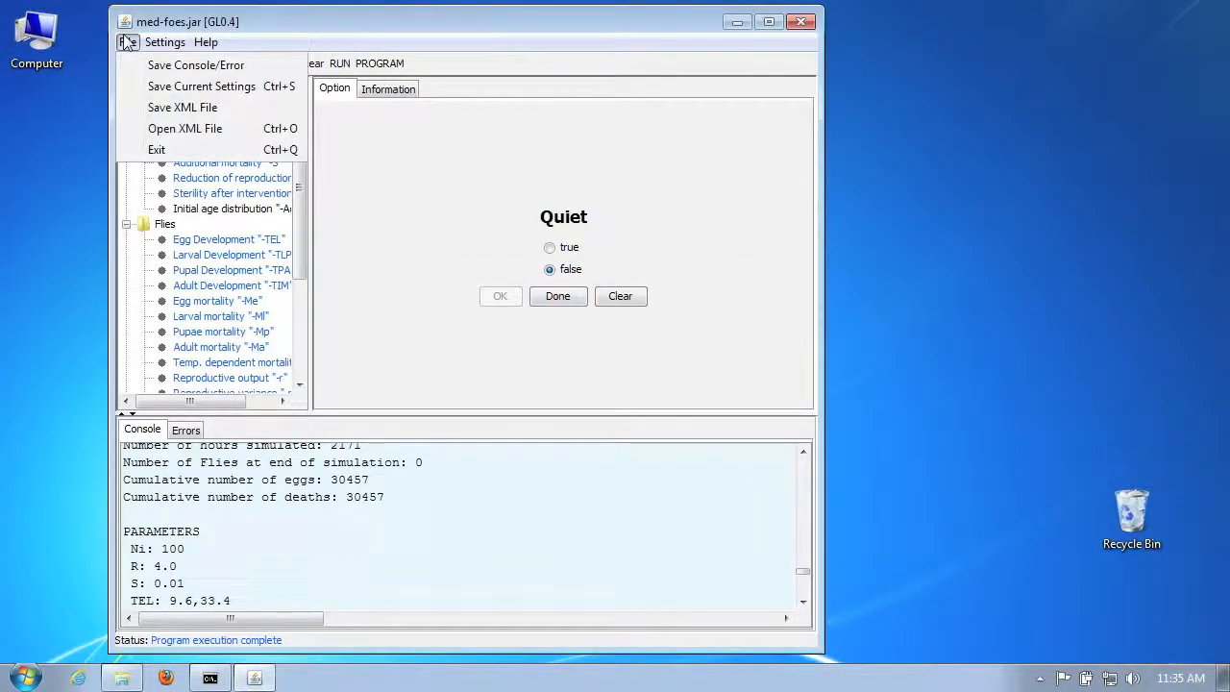
left_click(153, 65)
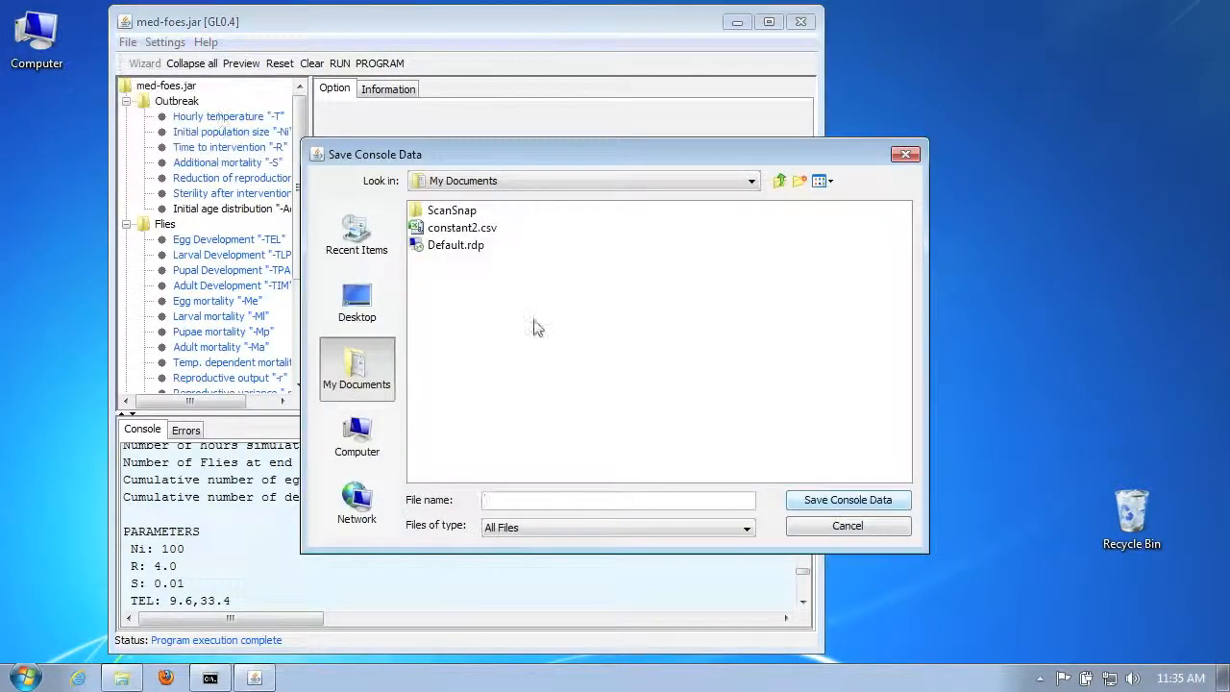
left_click(379, 306)
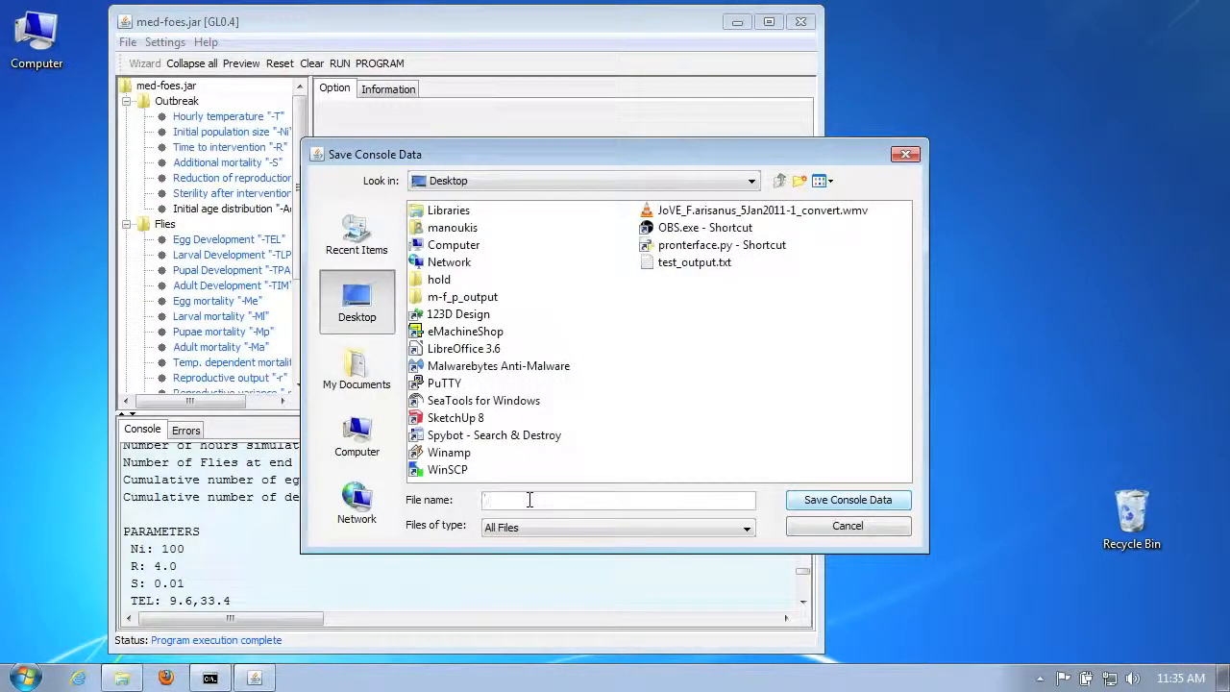
type("test_console_output.txt")
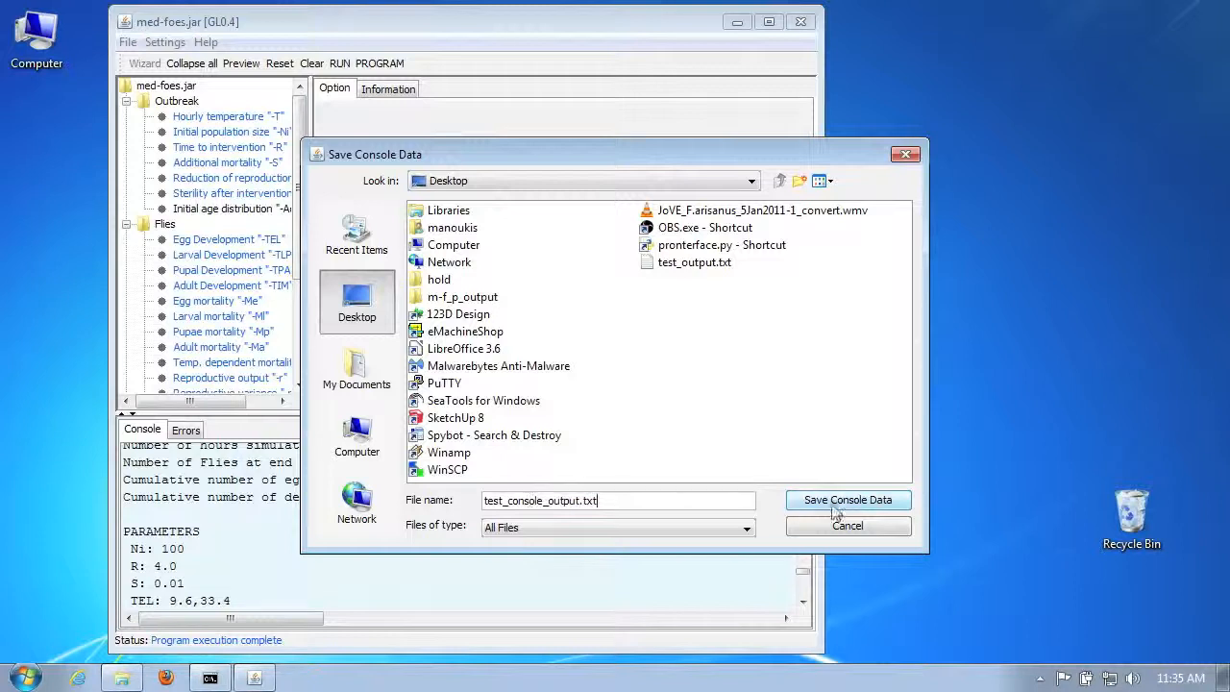
left_click(872, 503)
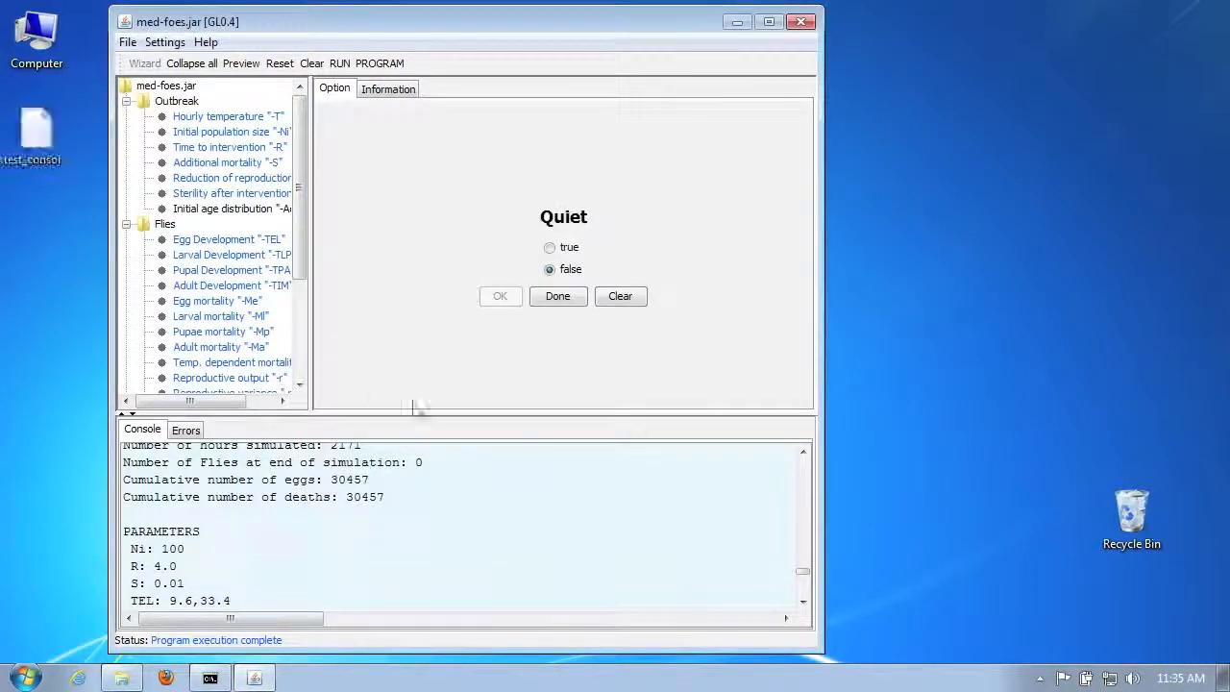
Open test_console_output.txt from the desktop in Notepad, inspect its line formatting in a maximized window and close it.
left_click(34, 141)
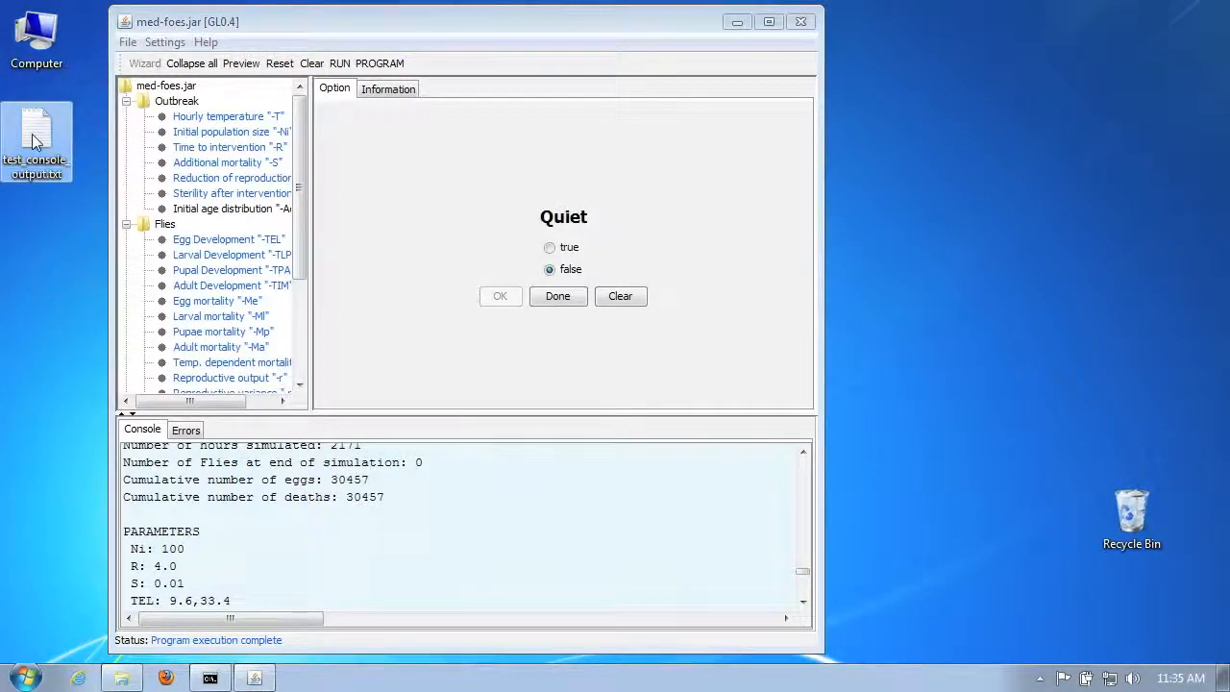
double_click(33, 141)
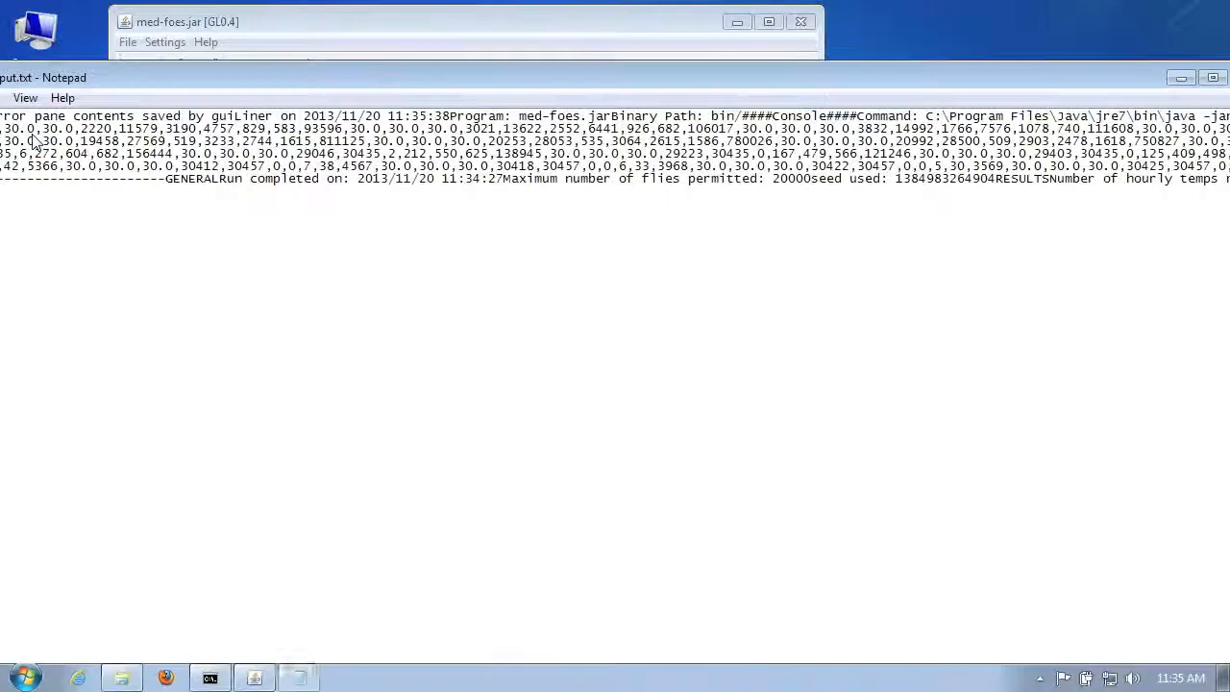
double_click(1139, 78)
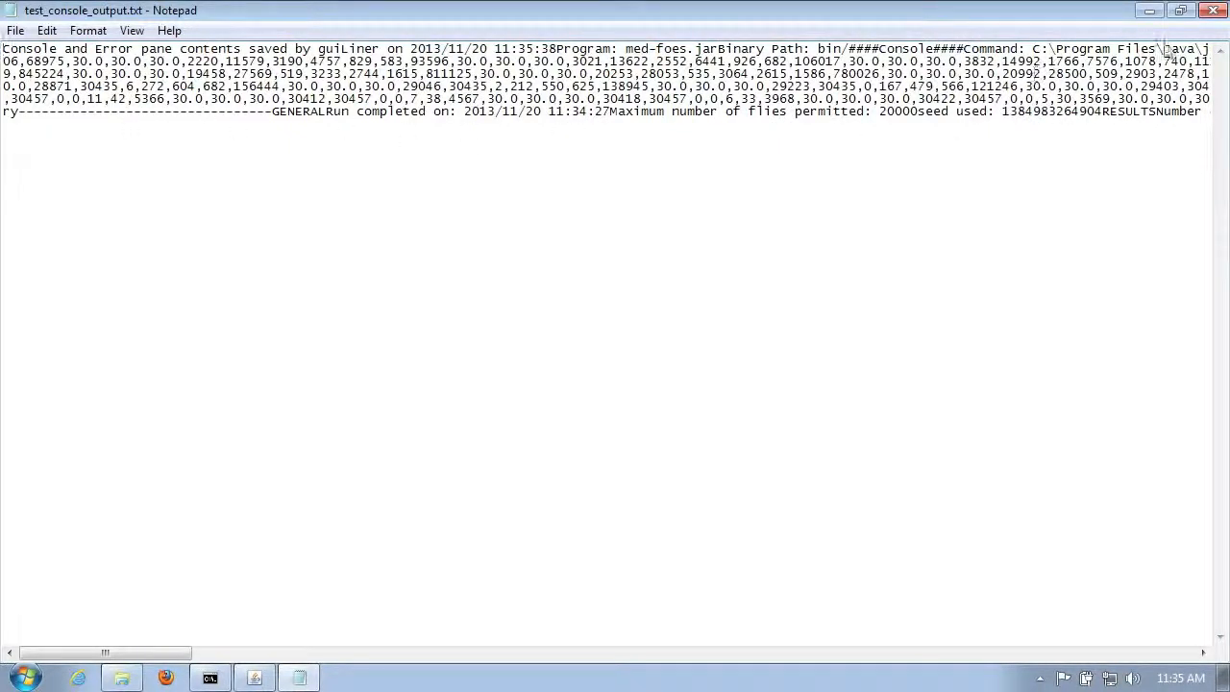
left_click(1212, 12)
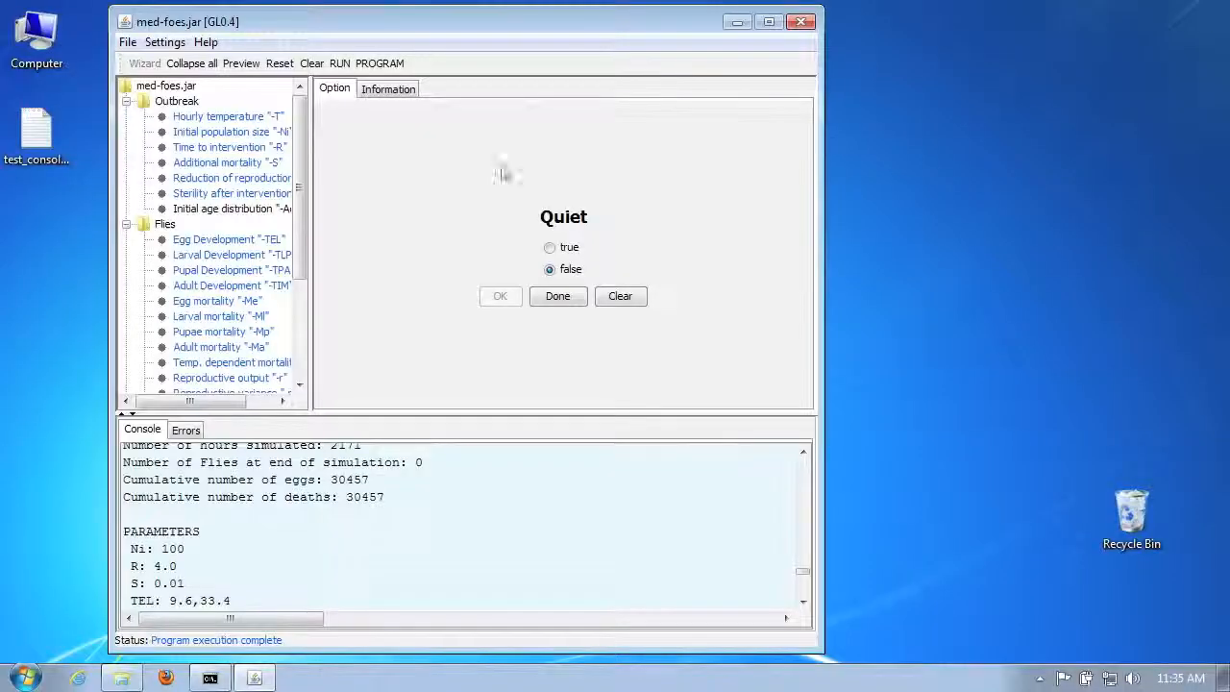
Open test_console_output.txt in Notepad++, look through the saved command and daily records, and minimize the editor.
right_click(43, 141)
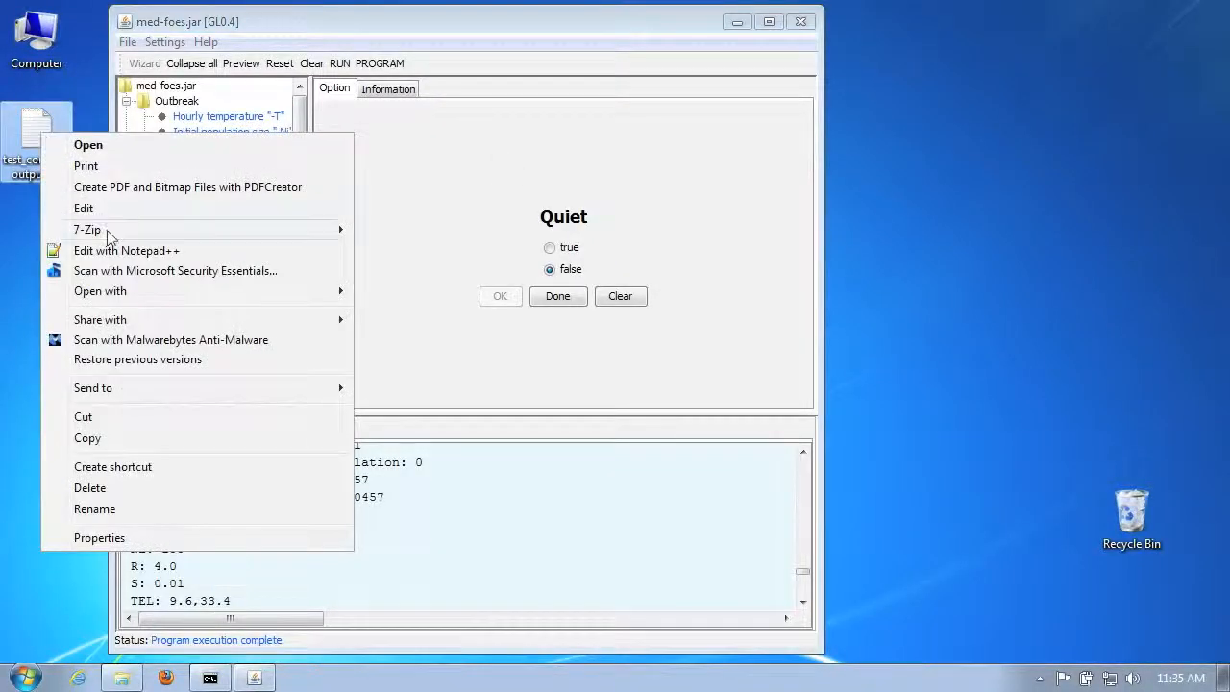
left_click(237, 257)
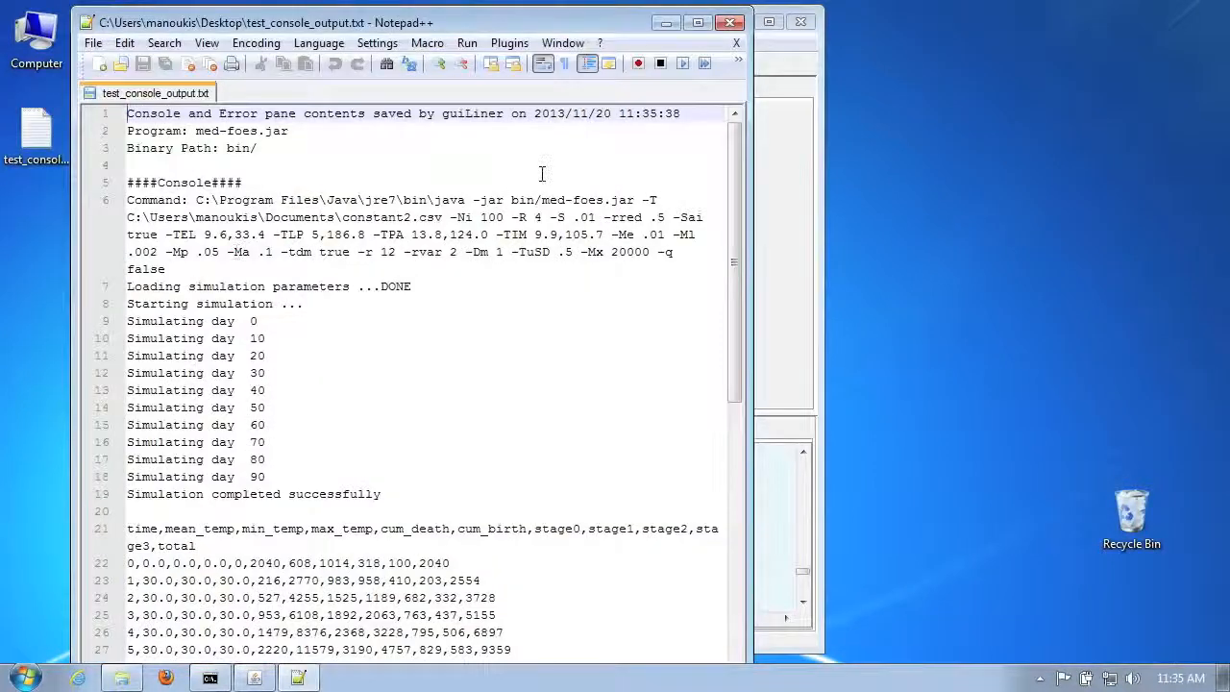
scroll(515, 357, "down", 4)
scroll(516, 359, "down", 17)
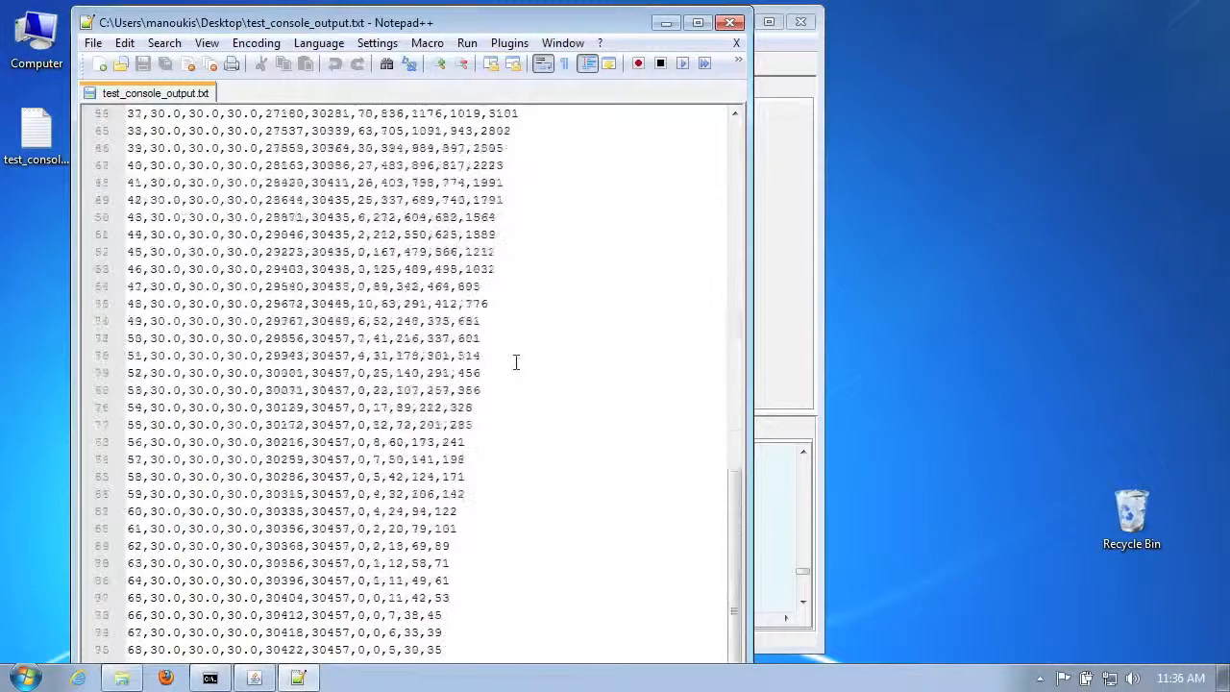
left_click(663, 26)
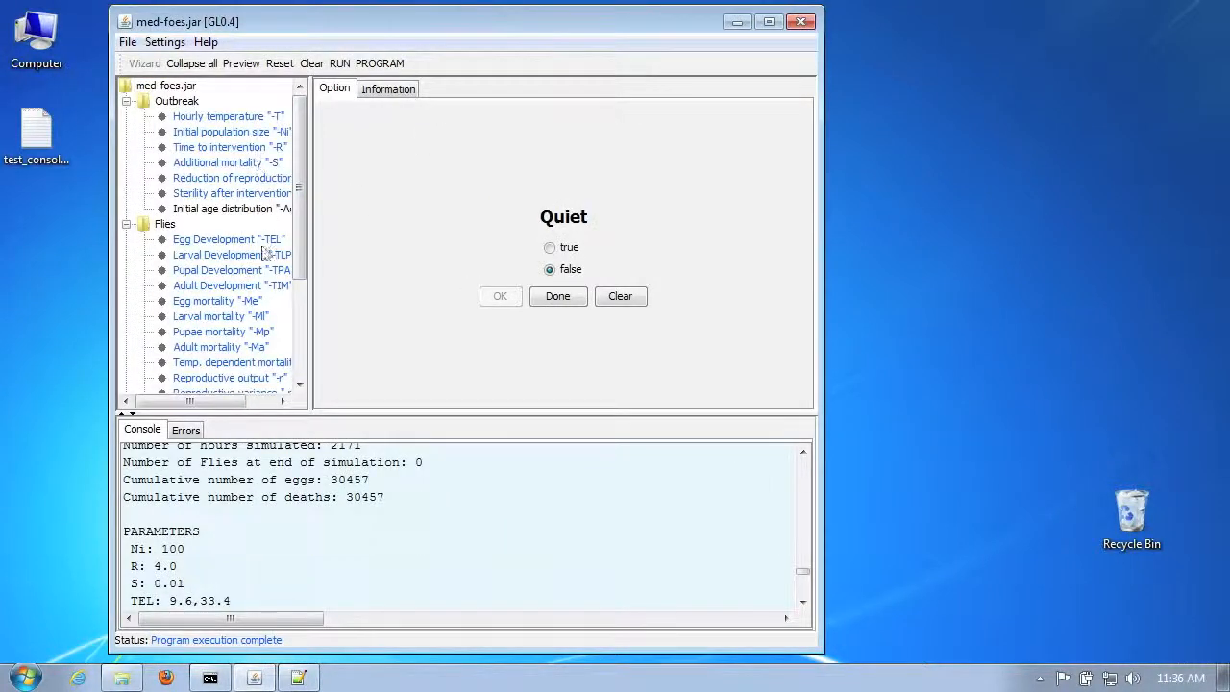
Save the current simulation settings as an XML file named test_settings.xml on the Desktop.
left_click(127, 42)
left_click(197, 113)
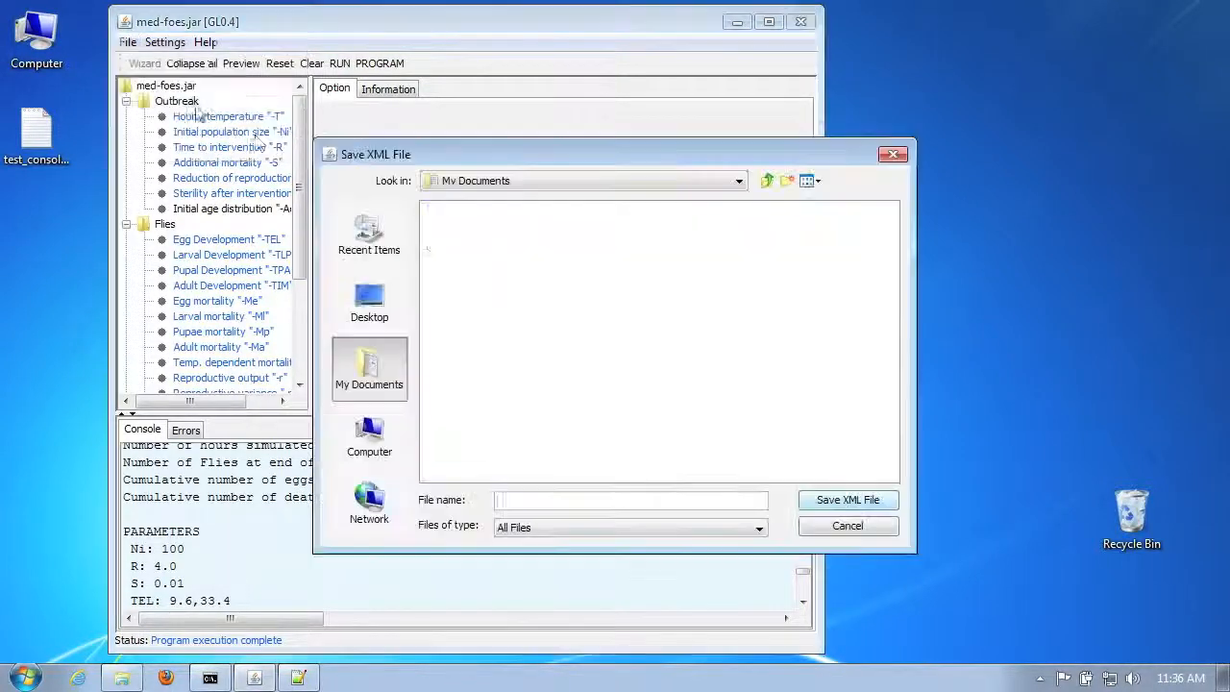
left_click(374, 316)
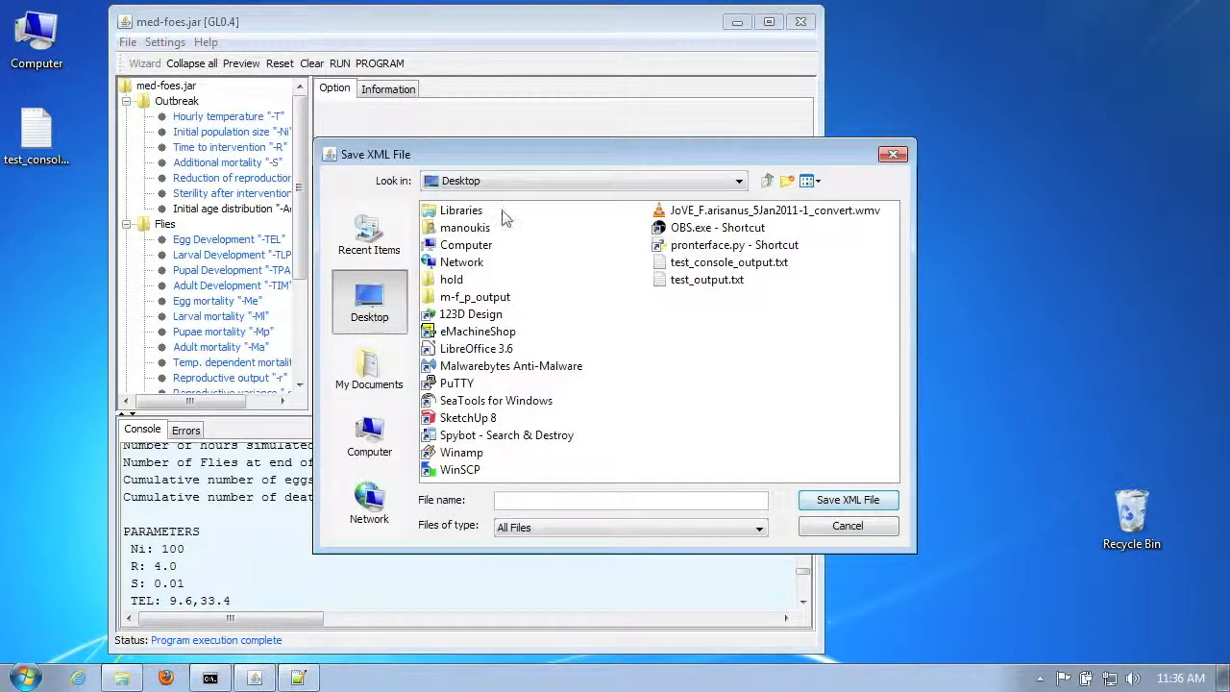
left_click(532, 500)
type("test_settings")
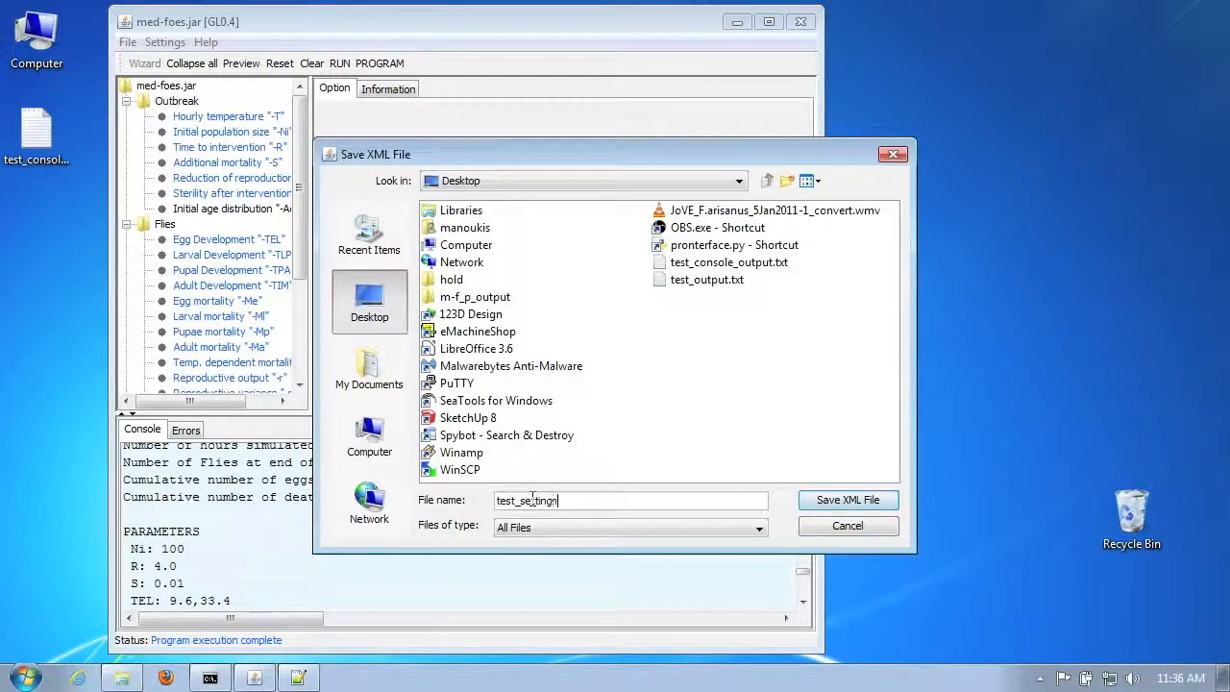
type(".xml")
left_click(842, 501)
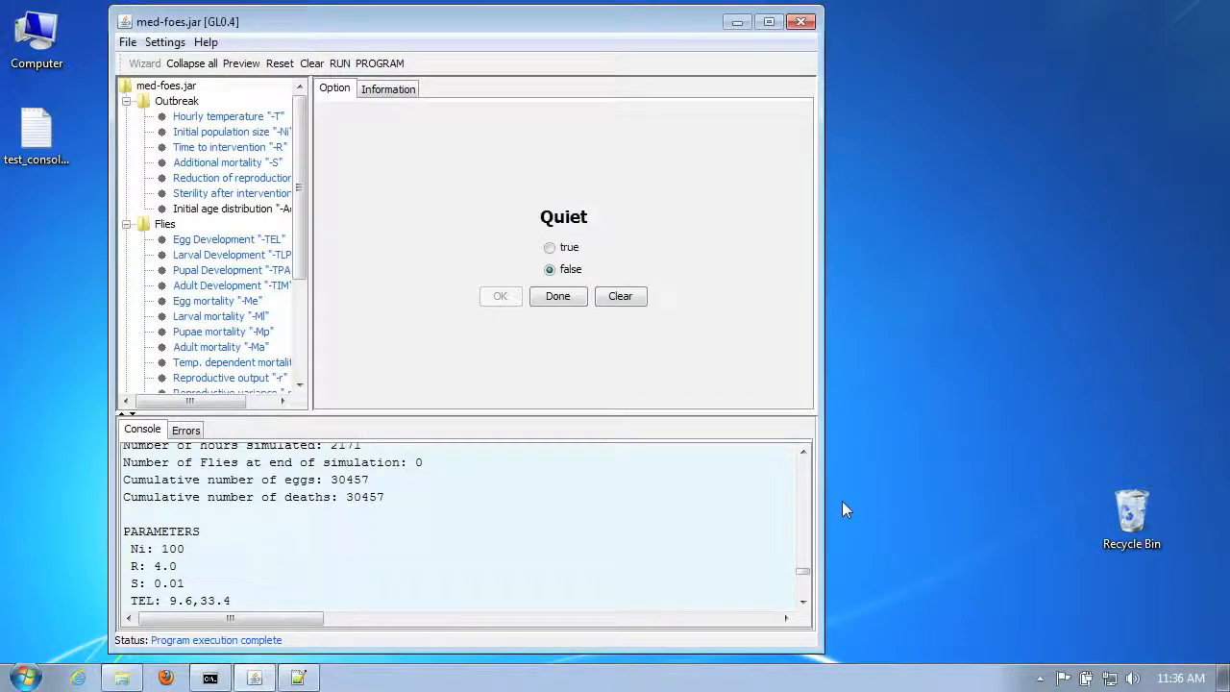